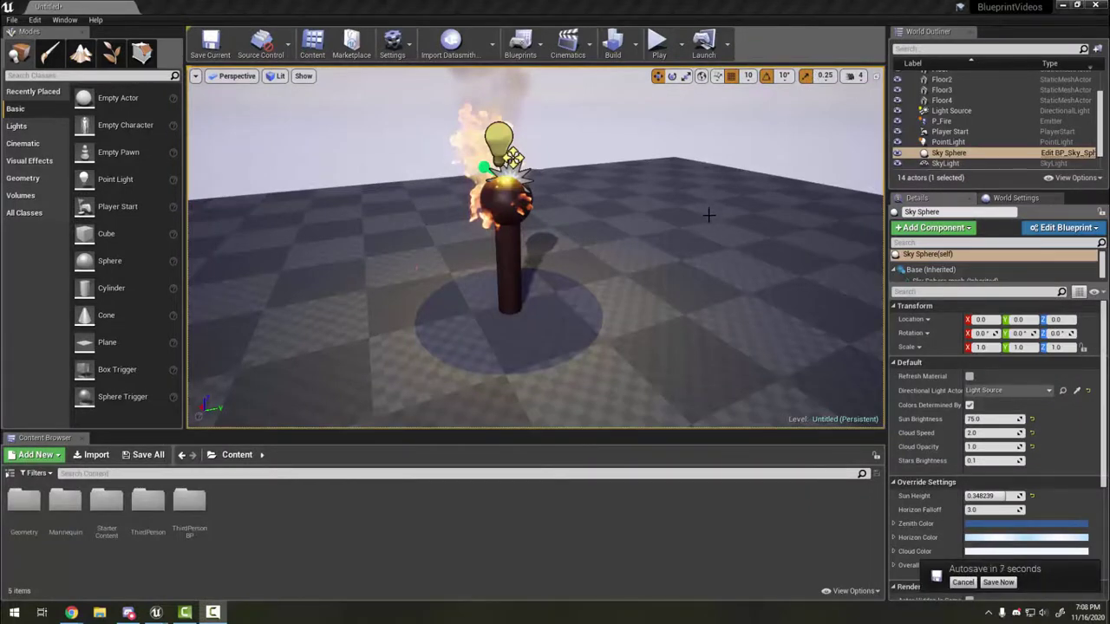
Examine the burning torch in the level from several angles and distances.
{"action": "right_click_drag", "start_coordinate": [709, 220], "coordinate": [780, 223]}
{"action": "key", "text": "a"}
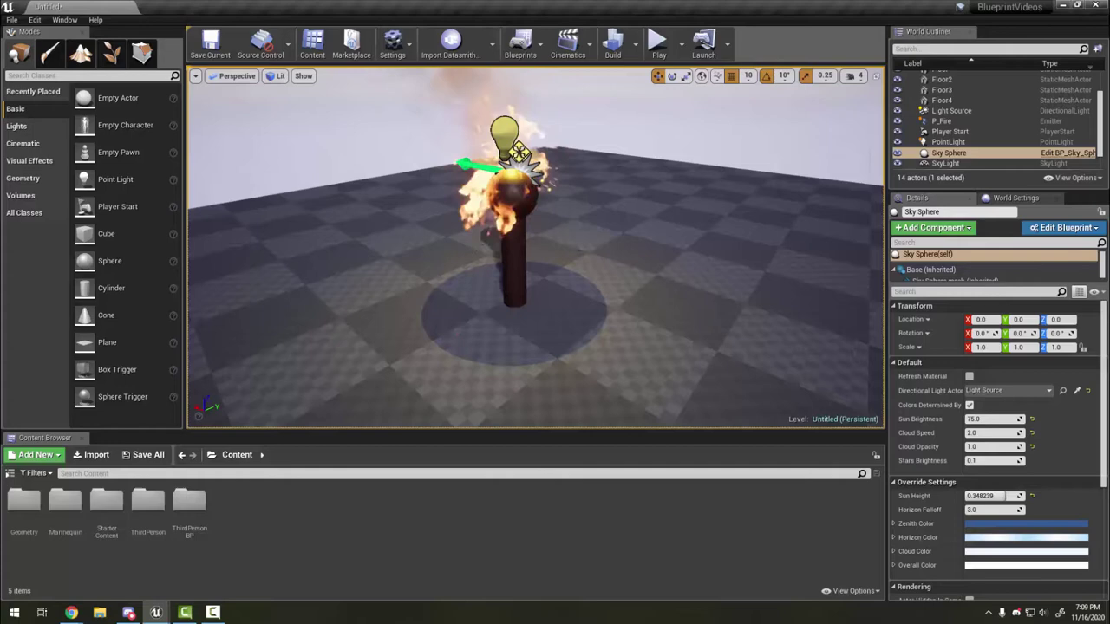
{"action": "key", "text": "d"}
{"action": "right_click_drag", "start_coordinate": [535, 248], "coordinate": [477, 252]}
{"action": "key", "text": "w"}
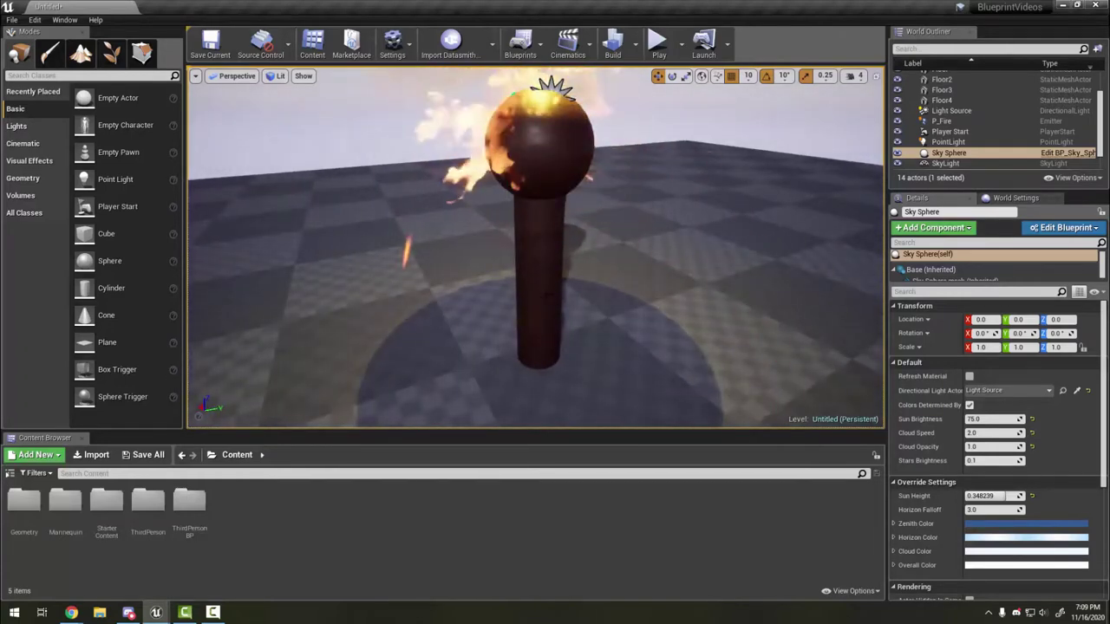
{"action": "right_click_drag", "start_coordinate": [624, 322], "coordinate": [646, 345]}
{"action": "key", "text": "s"}
{"action": "right_click_drag", "start_coordinate": [572, 271], "coordinate": [573, 230]}
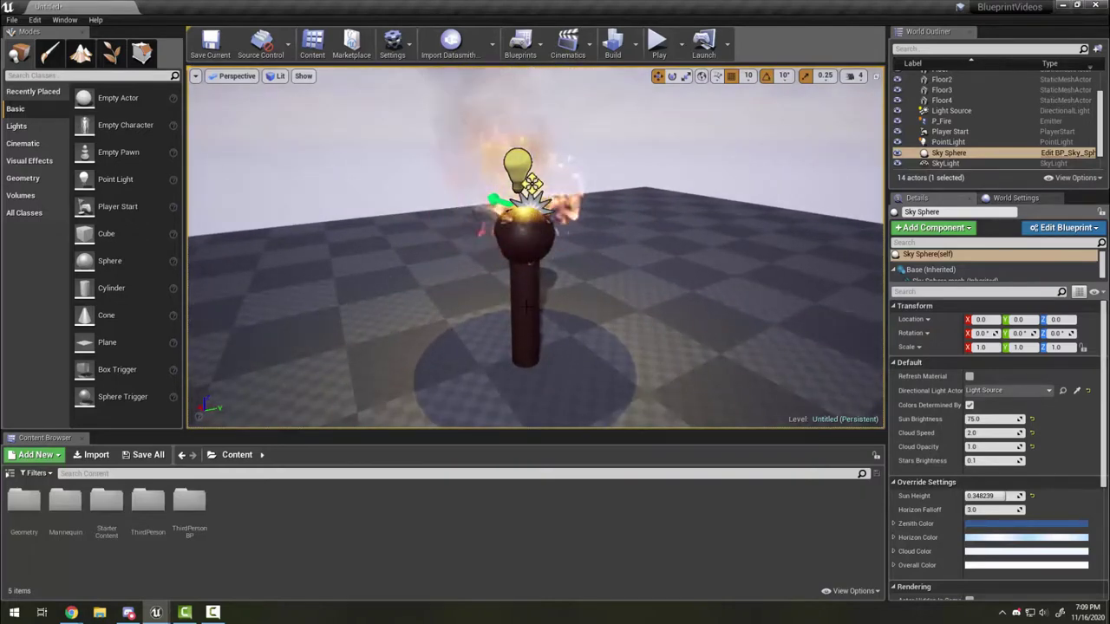
Inspect the torch's separate actors one by one: the Cylinder, the P_Fire emitter and the PointLight.
{"action": "left_click", "coordinate": [525, 300]}
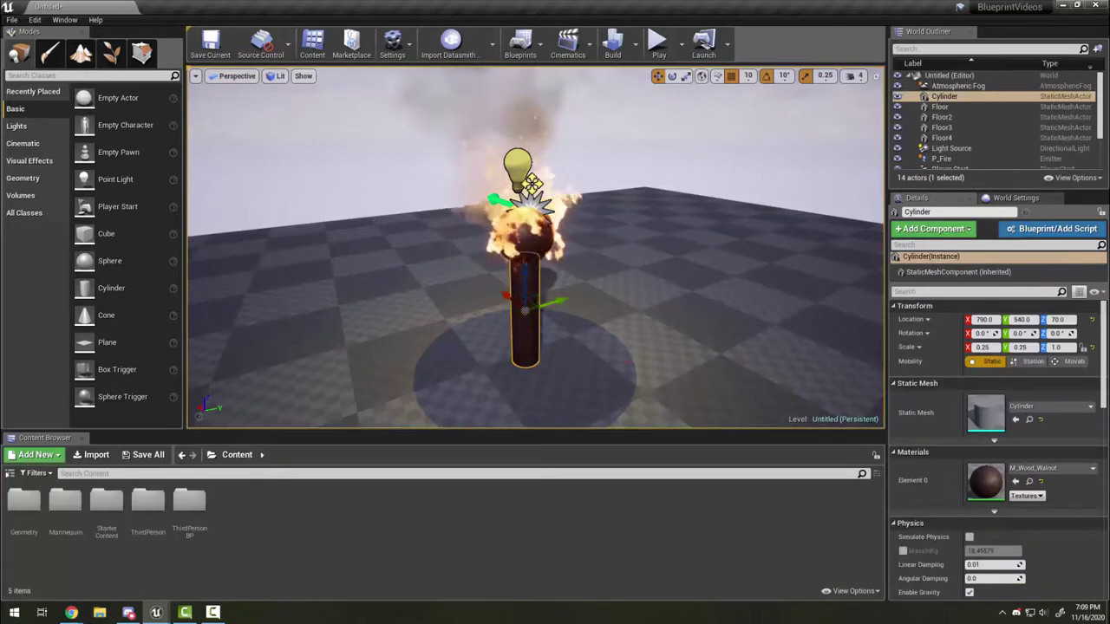
{"action": "left_click", "coordinate": [530, 206]}
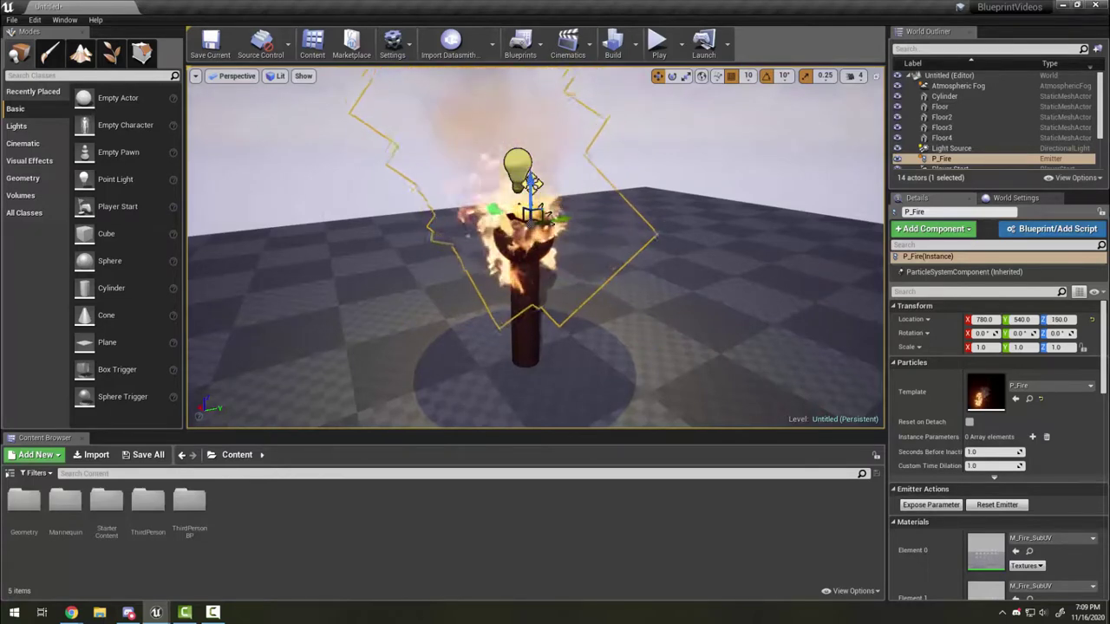
{"action": "scroll", "coordinate": [973, 141], "scroll_direction": "down", "scroll_amount": 1}
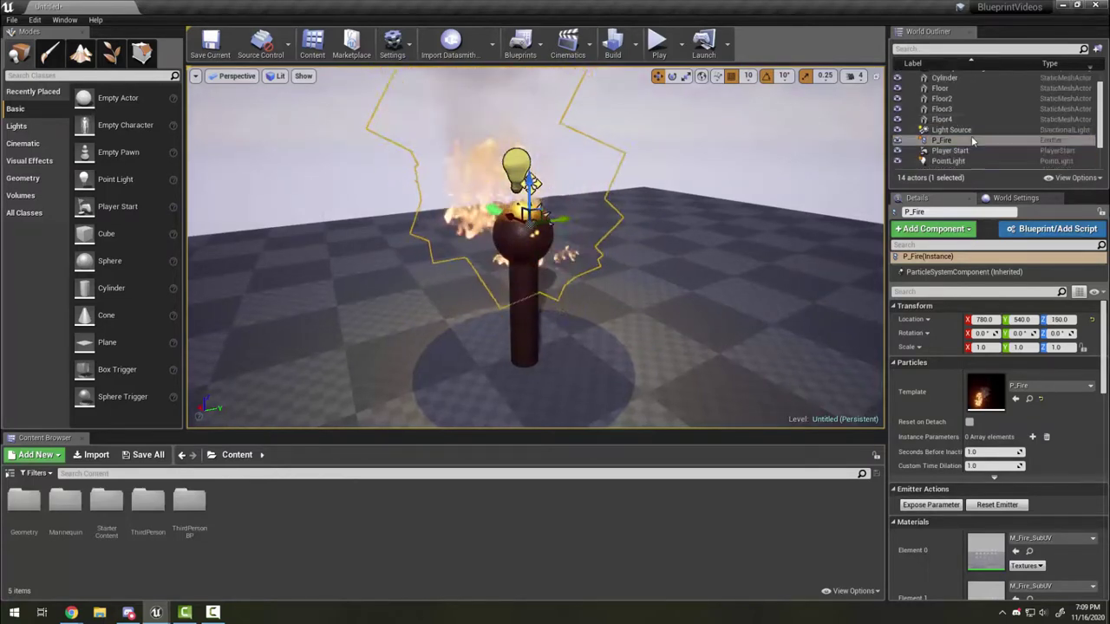
{"action": "left_click", "coordinate": [954, 162]}
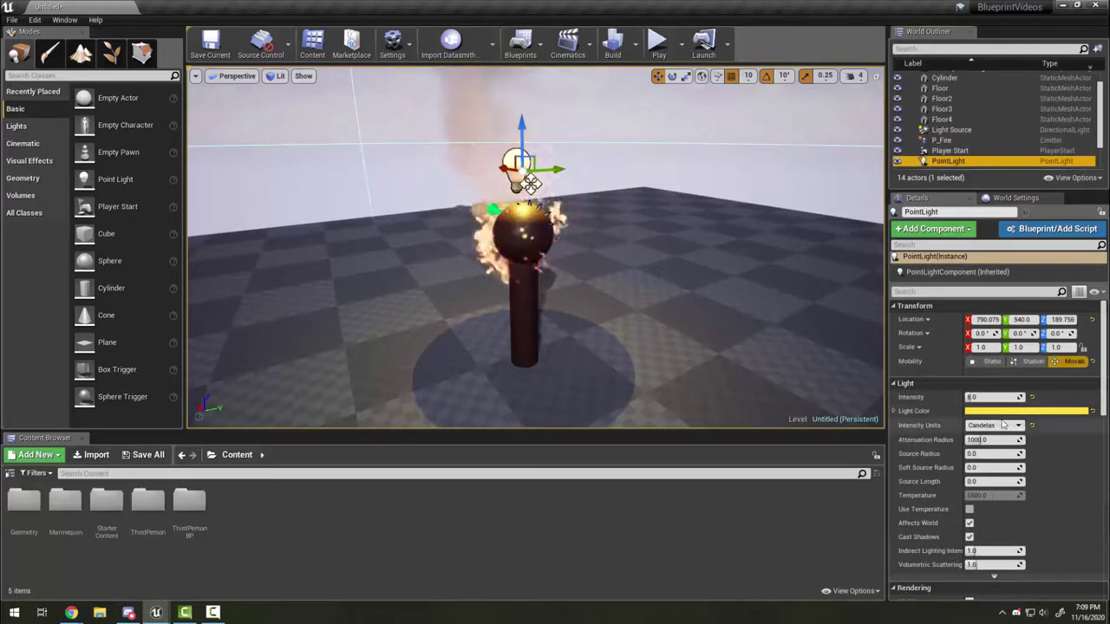
{"action": "mouse_move", "coordinate": [627, 299]}
{"action": "right_mouse_down"}
{"action": "mouse_move", "coordinate": [607, 300]}
{"action": "mouse_move", "coordinate": [659, 301]}
{"action": "mouse_move", "coordinate": [607, 296]}
{"action": "right_mouse_up"}
{"action": "key", "text": "w"}
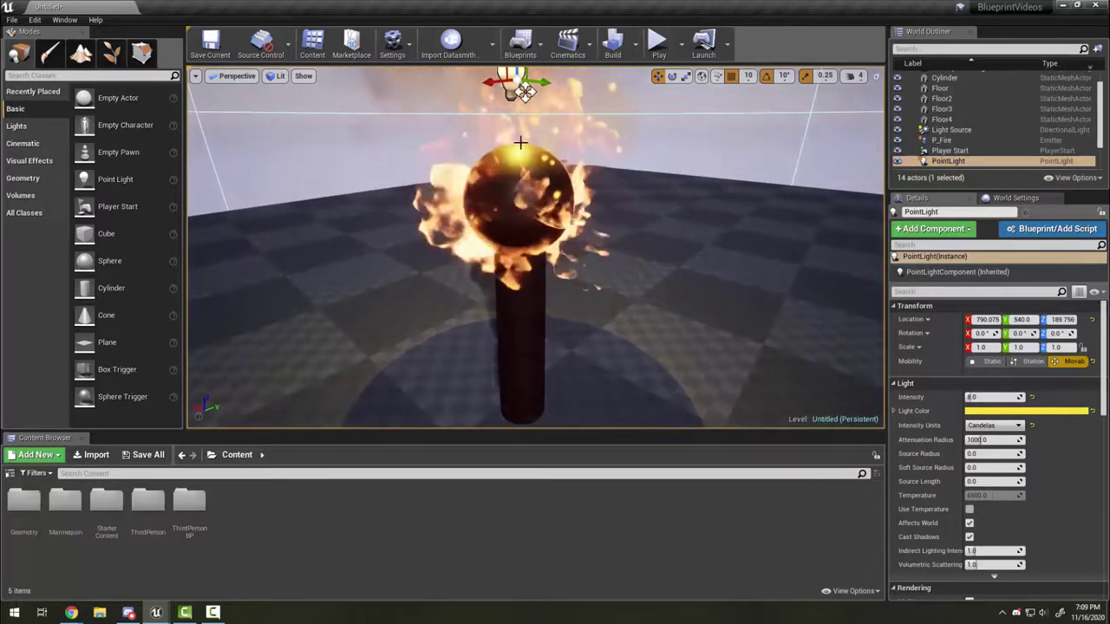
{"action": "key", "text": "s"}
{"action": "right_click_drag", "start_coordinate": [561, 171], "coordinate": [551, 208]}
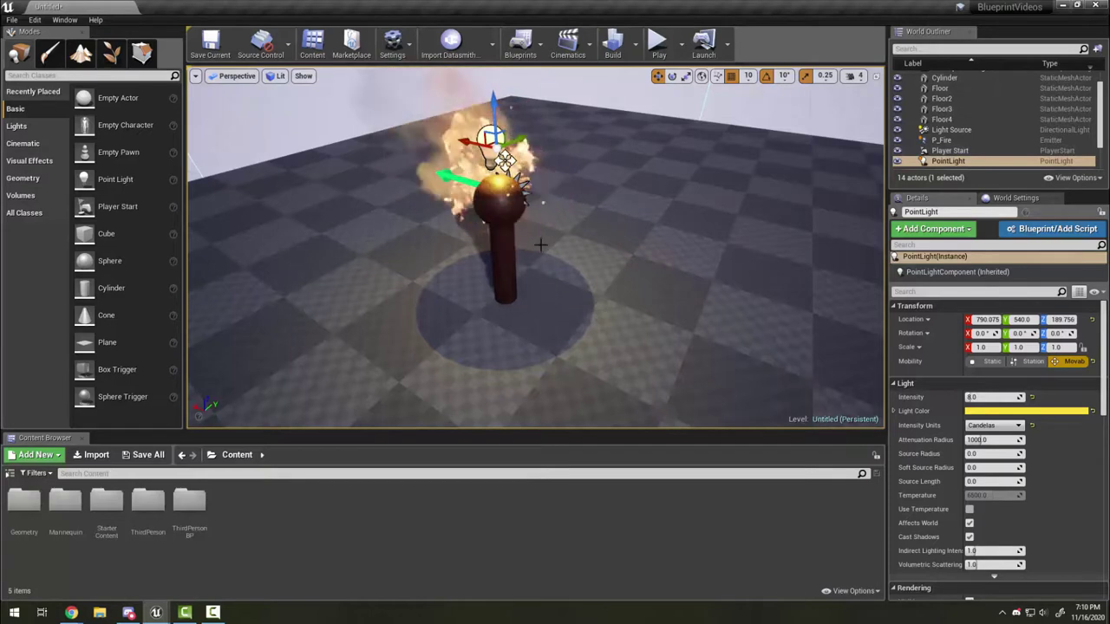
Select the Cylinder, Sphere, PointLight and P_Fire actors together.
{"action": "scroll", "coordinate": [987, 132], "scroll_direction": "up", "scroll_amount": 2}
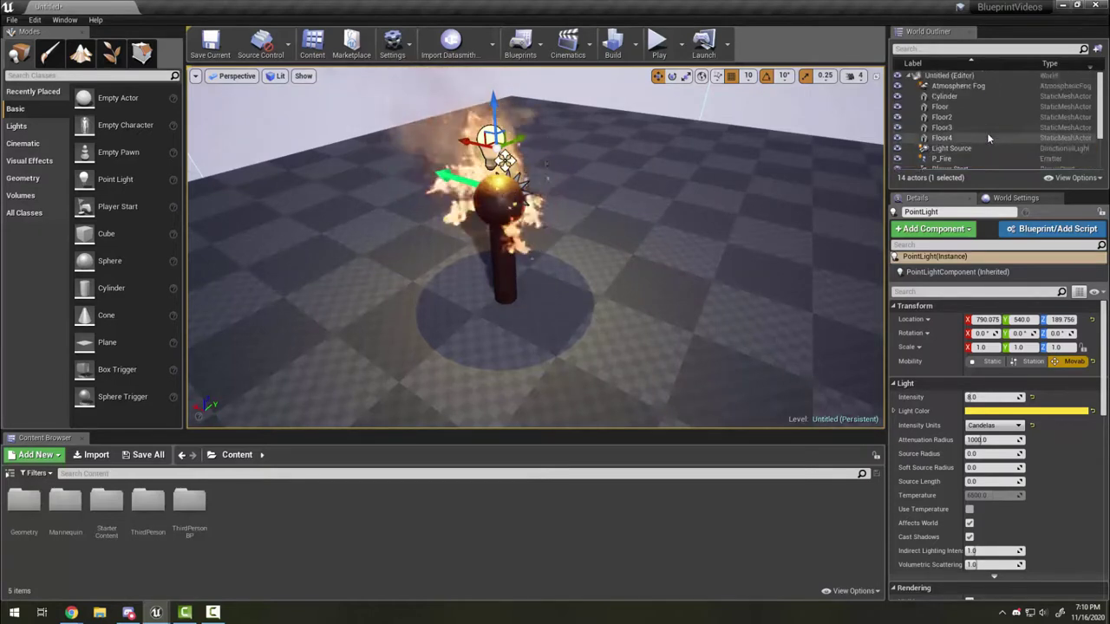
{"action": "left_click", "coordinate": [947, 96]}
{"action": "scroll", "coordinate": [957, 112], "scroll_direction": "down", "scroll_amount": 2}
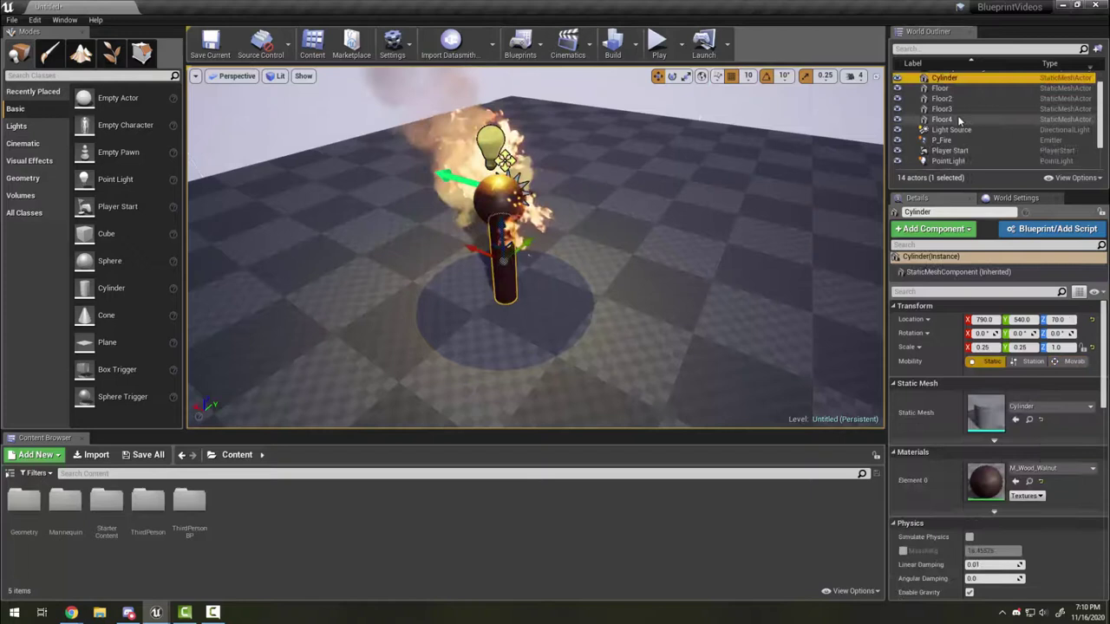
{"action": "scroll", "coordinate": [962, 130], "scroll_direction": "down", "scroll_amount": 3}
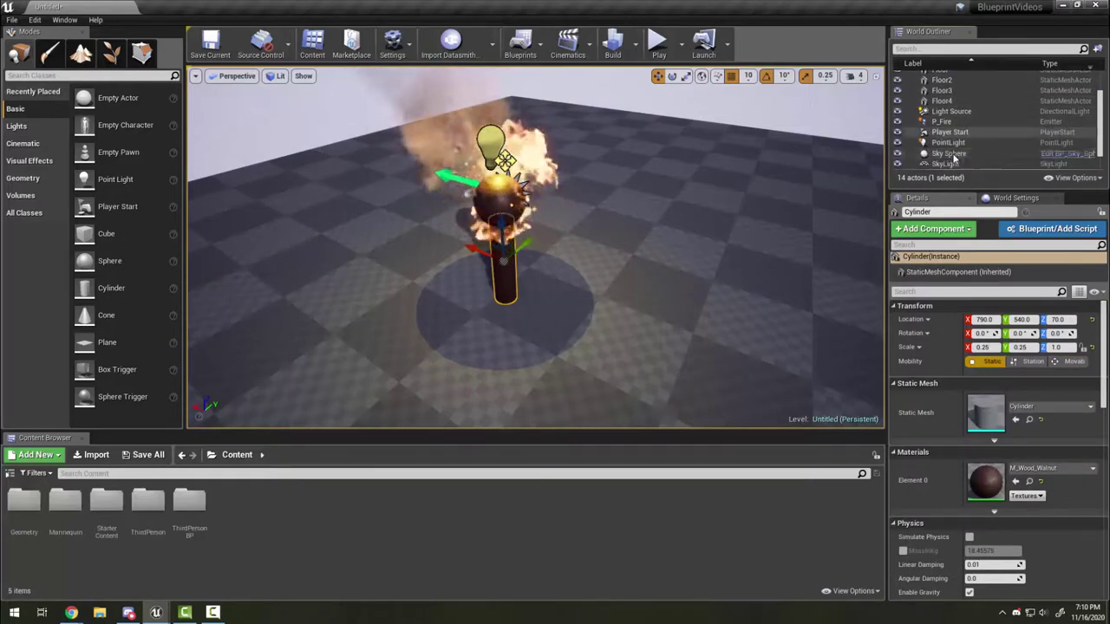
{"action": "left_click", "coordinate": [966, 154], "text": "ctrl"}
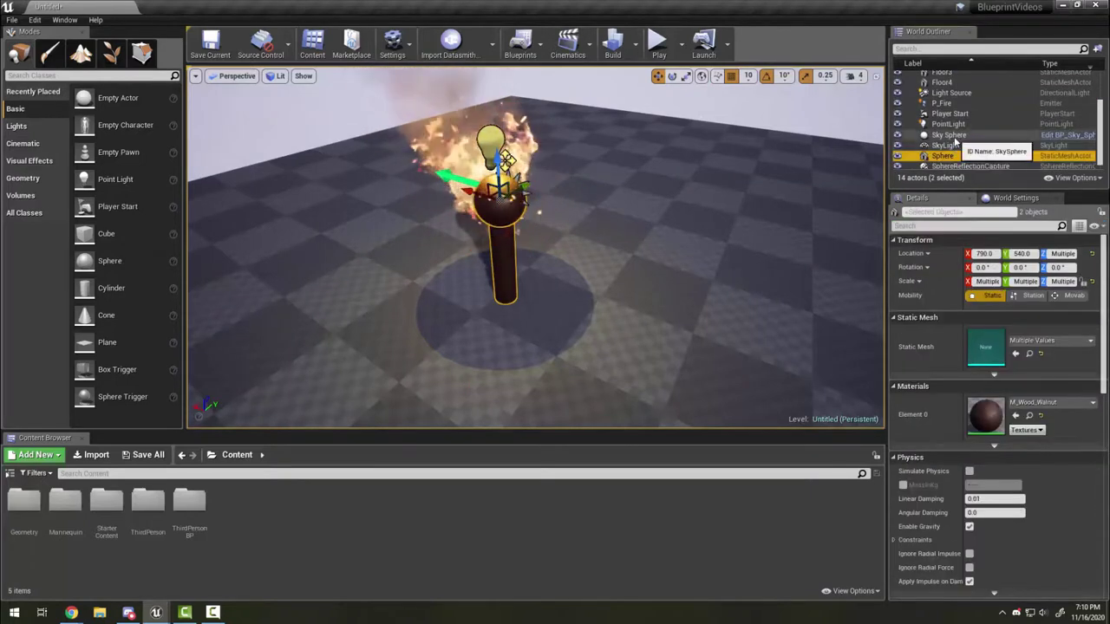
{"action": "left_click", "coordinate": [947, 124], "text": "ctrl"}
{"action": "left_click", "coordinate": [955, 105], "text": "ctrl"}
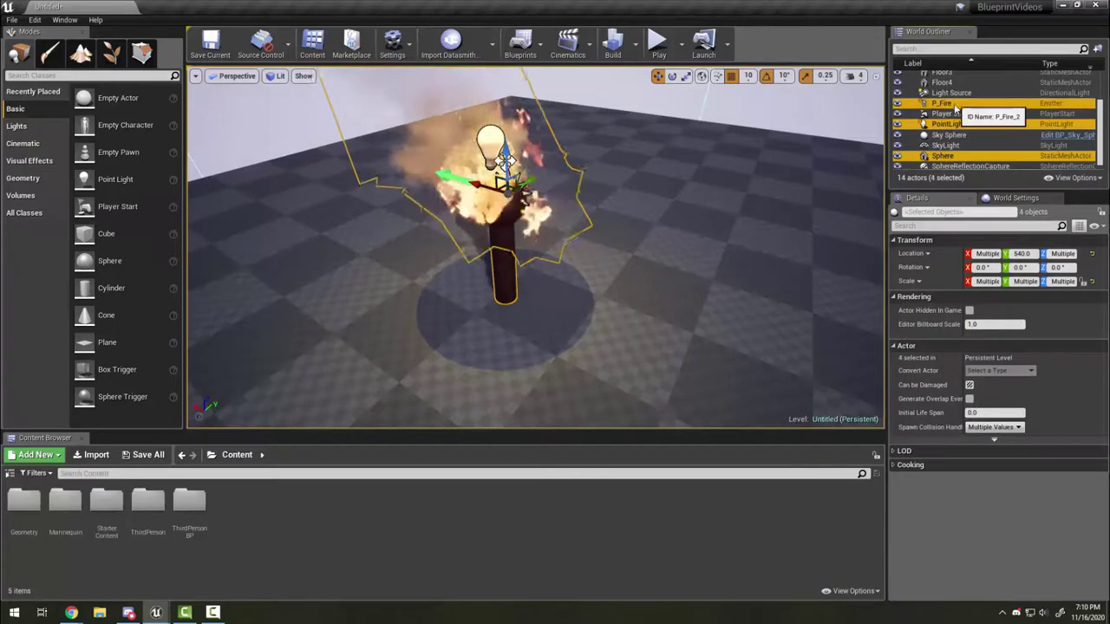
{"action": "scroll", "coordinate": [955, 105], "scroll_direction": "up", "scroll_amount": 3}
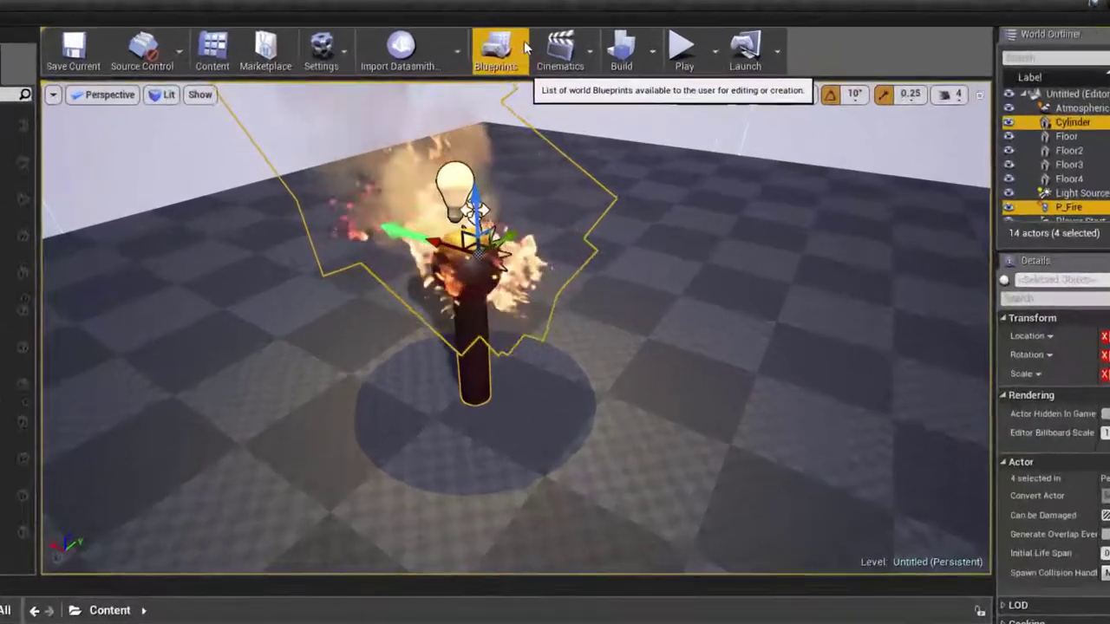
Convert the selected components to a Blueprint class named Torch_Blueprint in the Content folder.
{"action": "left_click", "coordinate": [538, 42]}
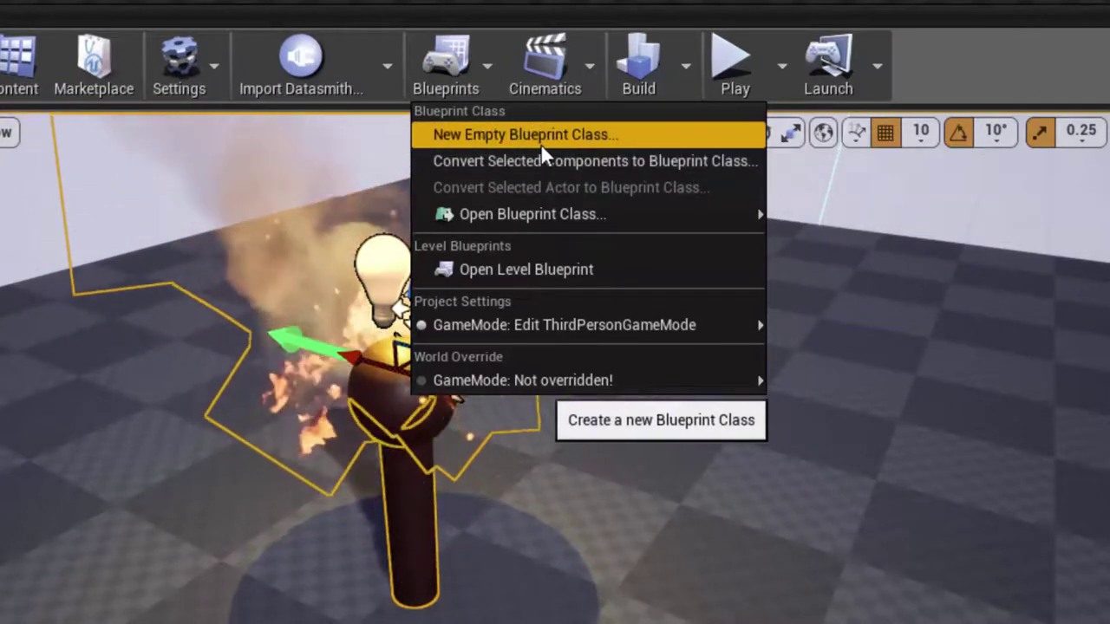
{"action": "mouse_move", "coordinate": [520, 380]}
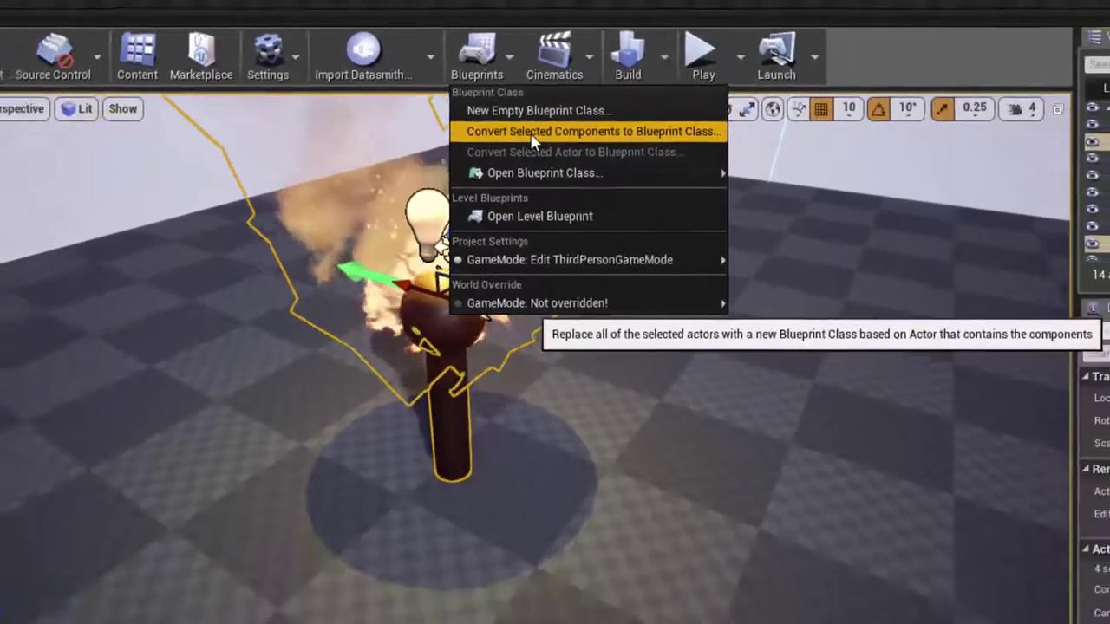
{"action": "left_click", "coordinate": [496, 162]}
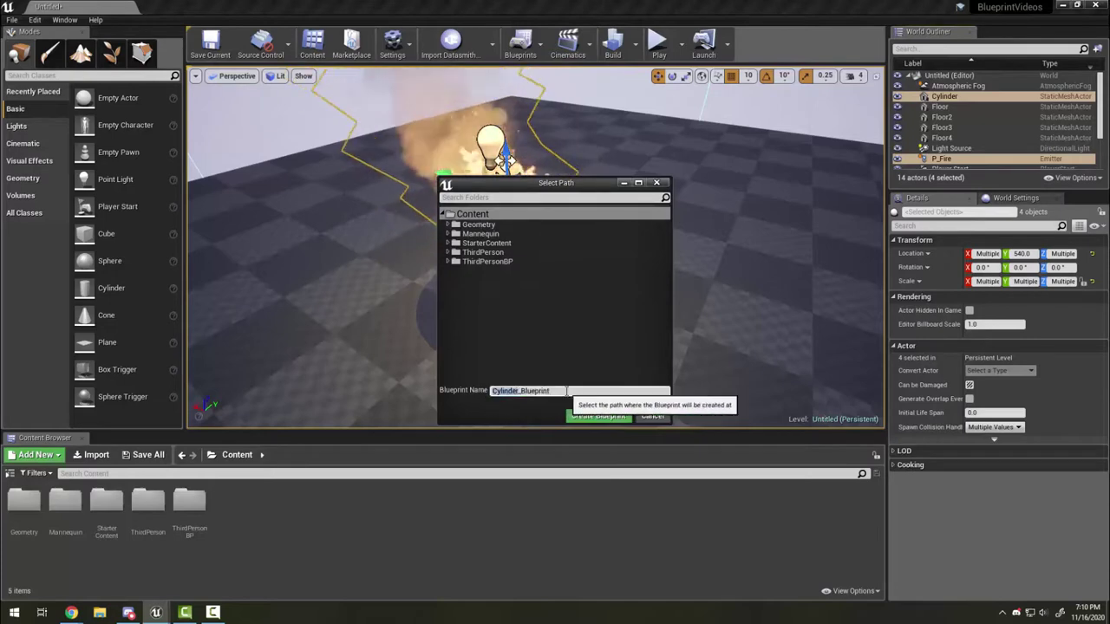
{"action": "key", "text": "BackSpace"}
{"action": "type", "text": "Torch"}
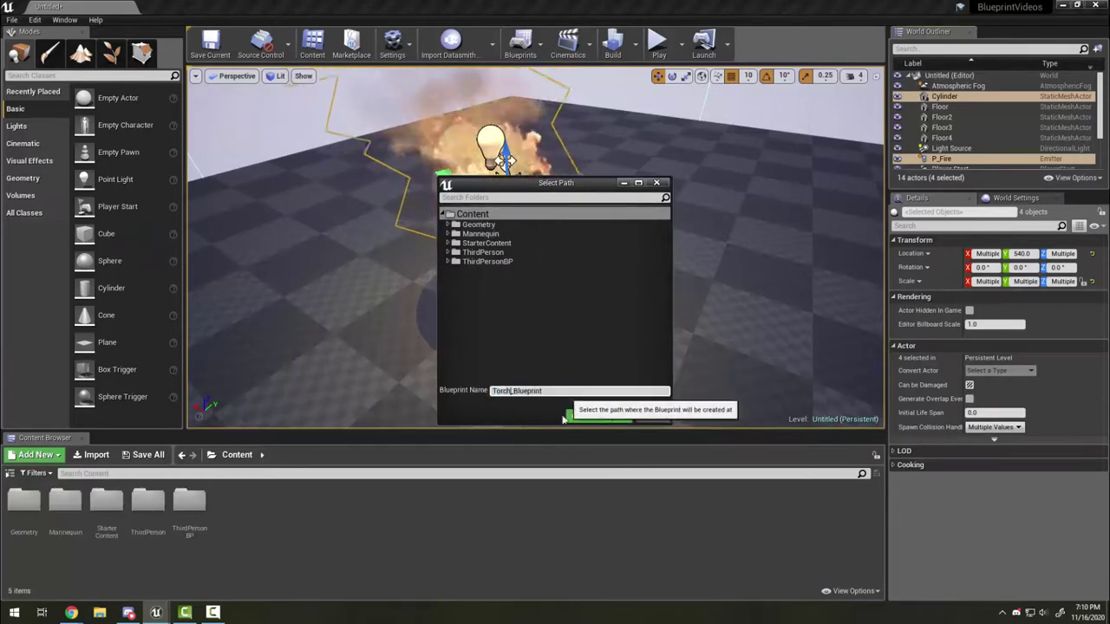
{"action": "left_click", "coordinate": [599, 415]}
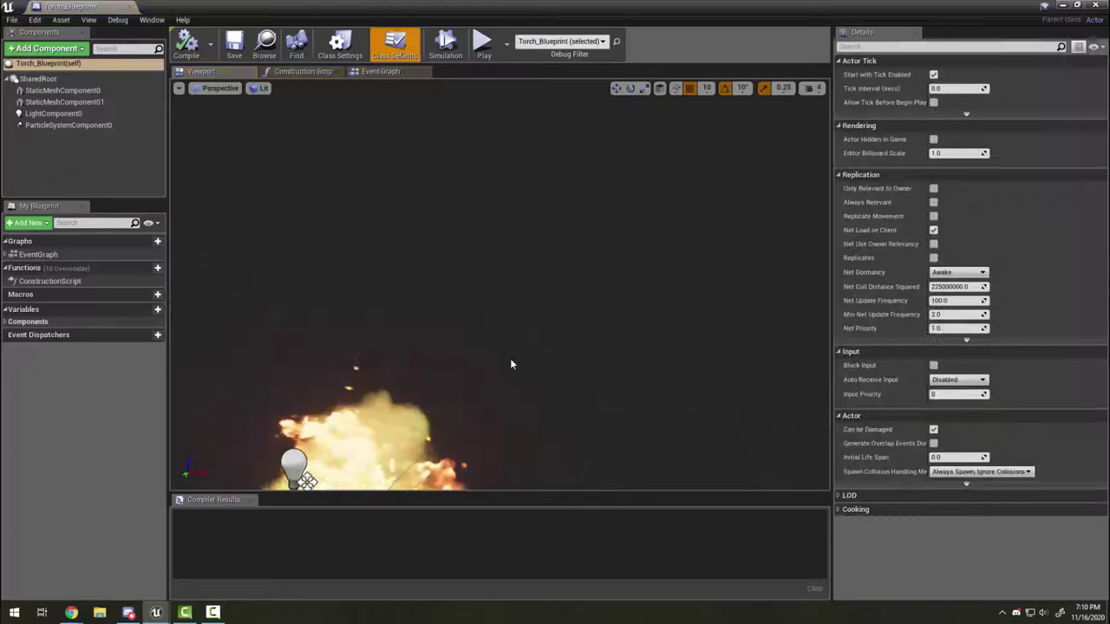
Examine the assembled torch and its SharedRoot component in the Blueprint's 3D view.
{"action": "right_click_drag", "start_coordinate": [545, 336], "coordinate": [503, 425]}
{"action": "left_click_drag", "start_coordinate": [379, 17], "coordinate": [469, 7]}
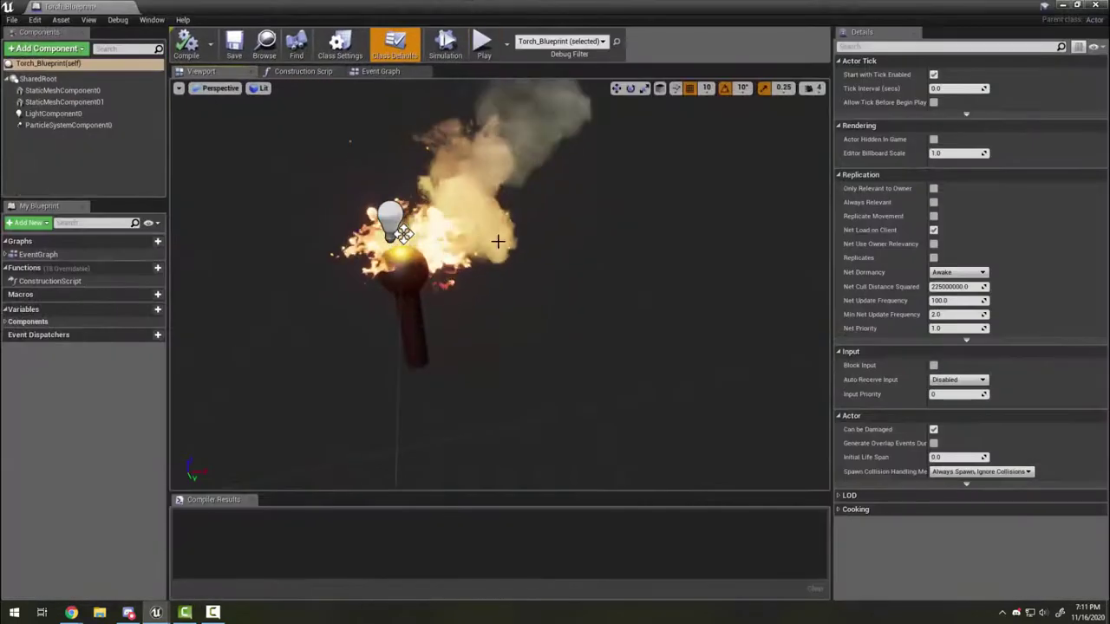
{"action": "right_click_drag", "start_coordinate": [498, 240], "coordinate": [390, 236]}
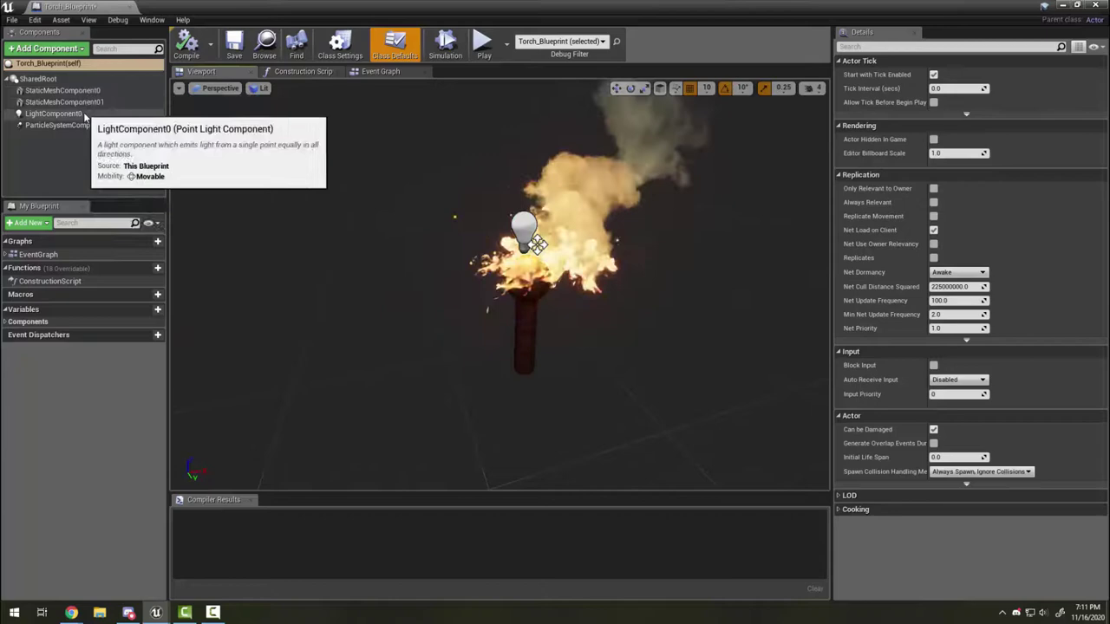
{"action": "left_click", "coordinate": [39, 80]}
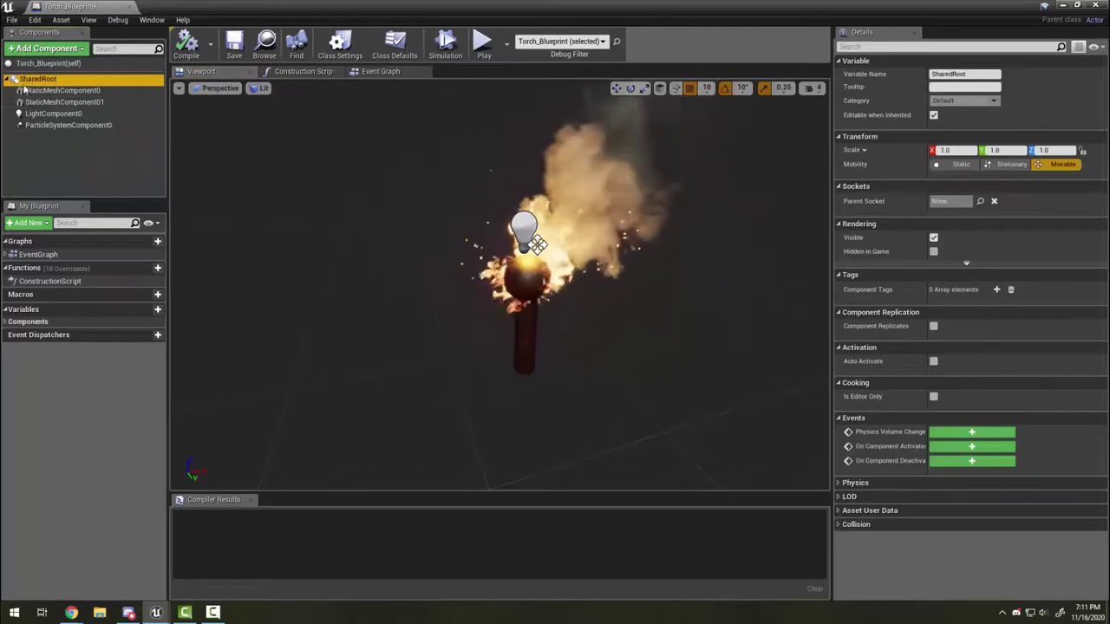
{"action": "right_click_drag", "start_coordinate": [503, 286], "coordinate": [555, 352]}
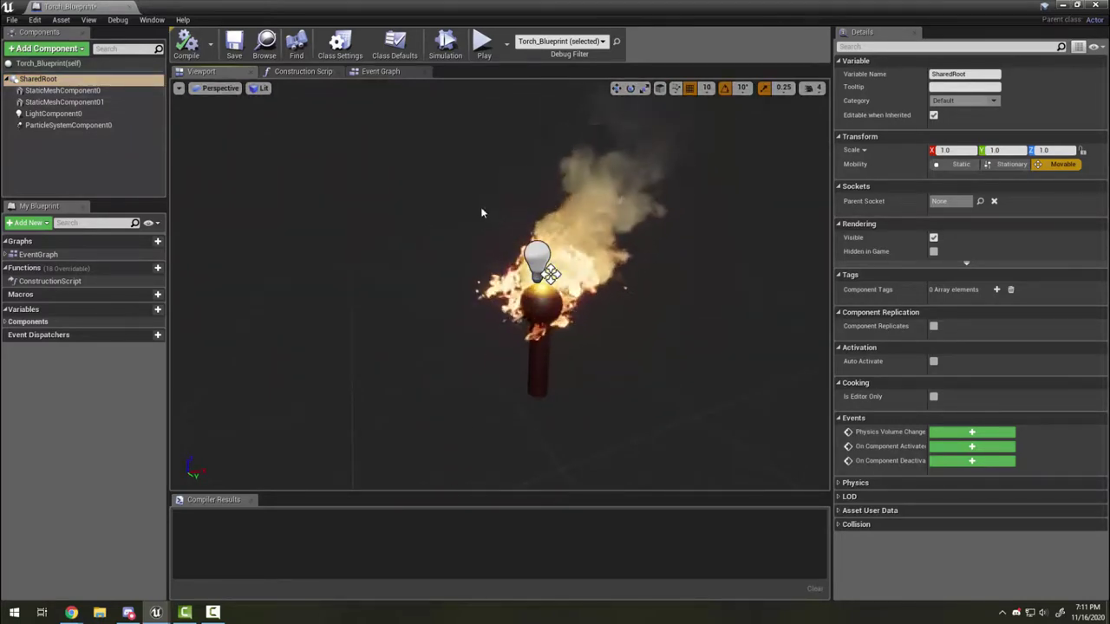
{"action": "right_click_drag", "start_coordinate": [483, 213], "coordinate": [511, 234]}
Select both static meshes, the light and the particle system, and raise them together along Z to about 52.56.
{"action": "left_click", "coordinate": [45, 92]}
{"action": "left_click", "coordinate": [52, 102], "text": "shift"}
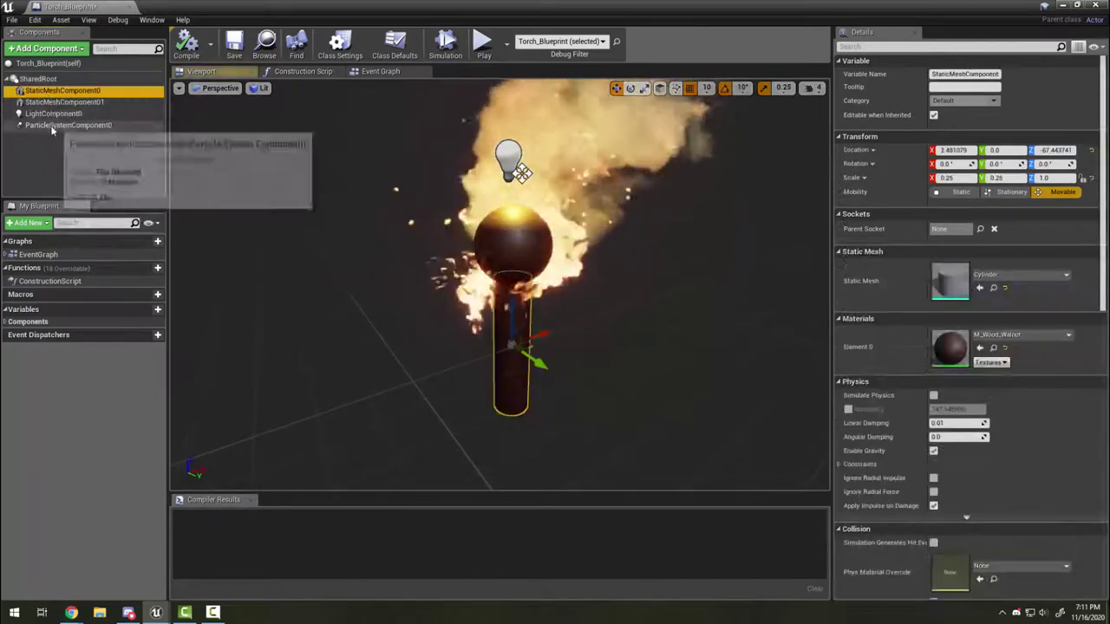
{"action": "left_click", "coordinate": [67, 125], "text": "shift"}
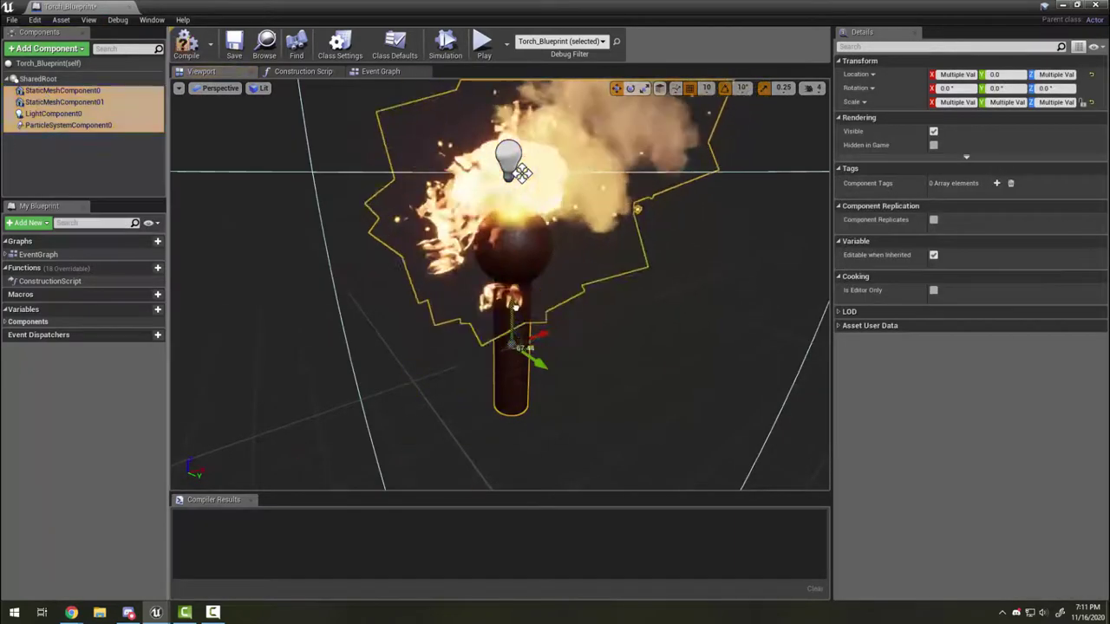
{"action": "left_click_drag", "start_coordinate": [510, 315], "coordinate": [518, 156]}
{"action": "right_click_drag", "start_coordinate": [518, 115], "coordinate": [503, 154]}
{"action": "scroll", "coordinate": [499, 284], "scroll_direction": "up", "scroll_amount": 2}
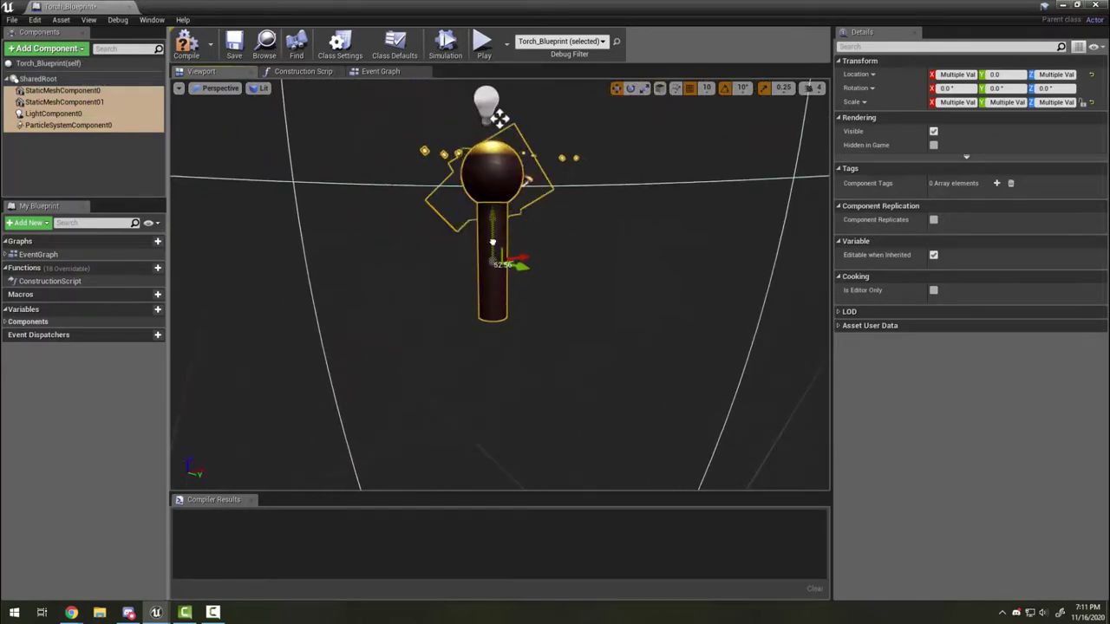
Select the SharedRoot component and check the raised torch from near and far.
{"action": "left_click", "coordinate": [44, 78]}
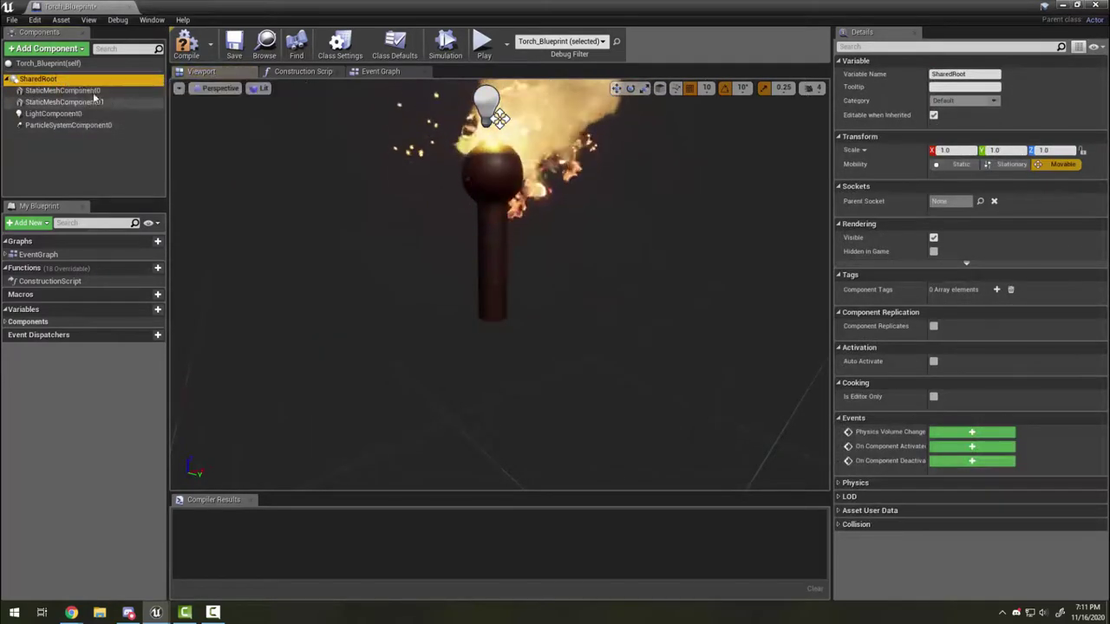
{"action": "left_click", "coordinate": [73, 80]}
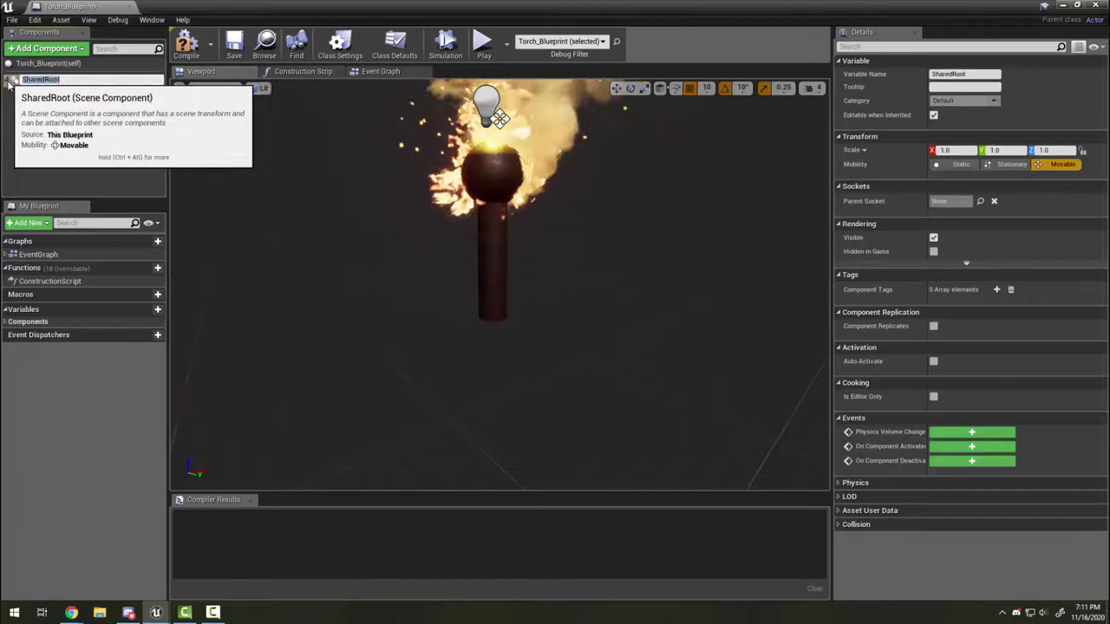
{"action": "left_click", "coordinate": [19, 81]}
{"action": "left_click_drag", "start_coordinate": [364, 251], "coordinate": [386, 347]}
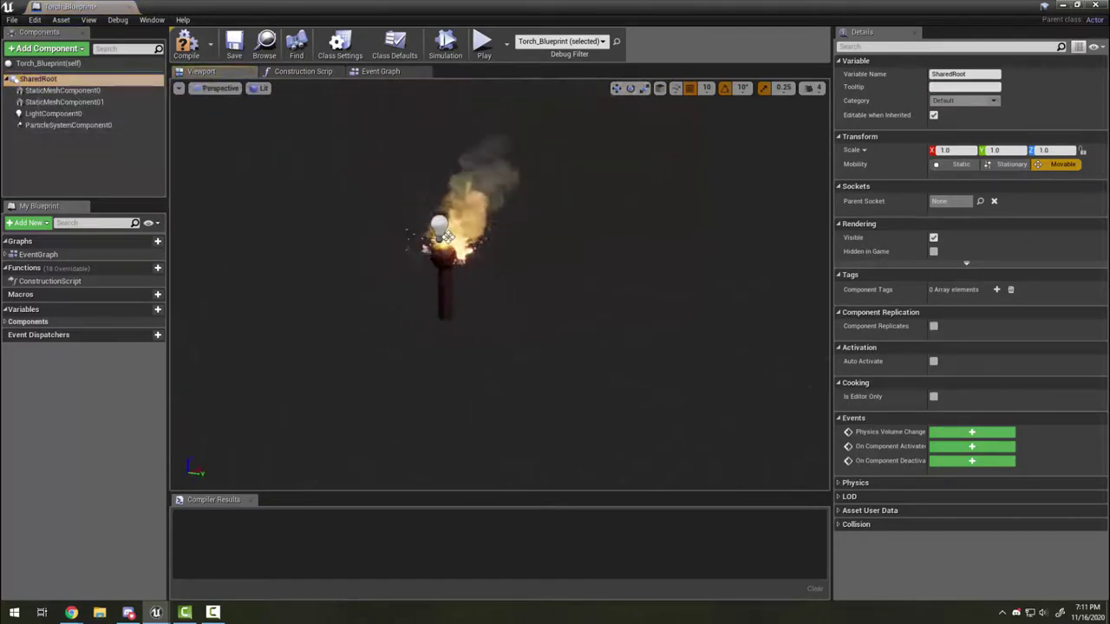
{"action": "right_click_drag", "start_coordinate": [386, 347], "coordinate": [396, 313]}
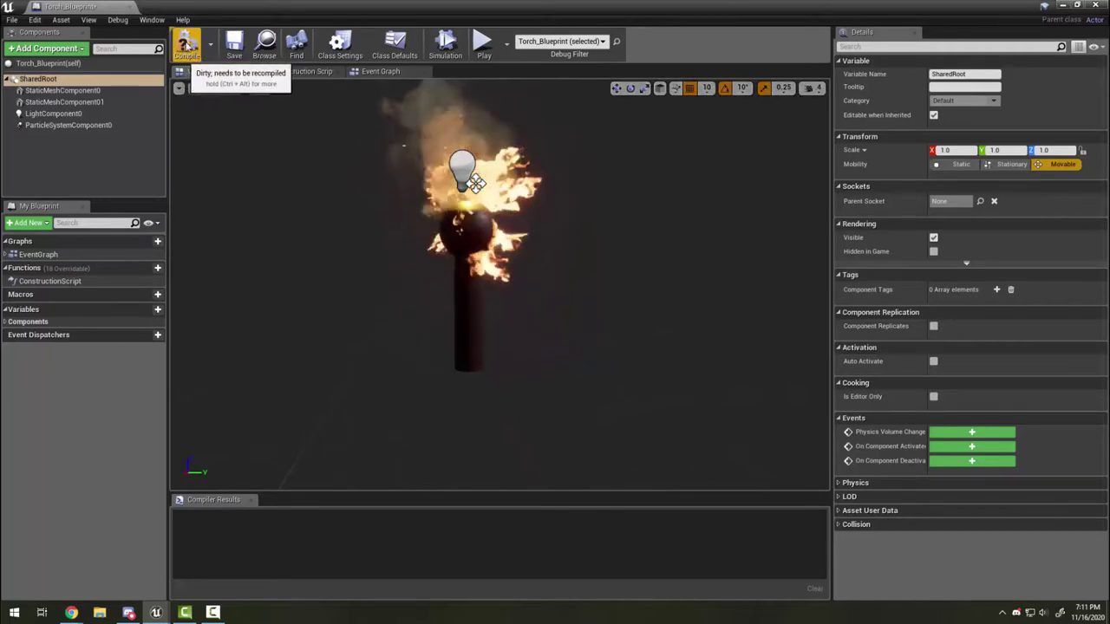
Compile and save the torch Blueprint, viewing its Event Graph in between.
{"action": "left_click", "coordinate": [187, 49]}
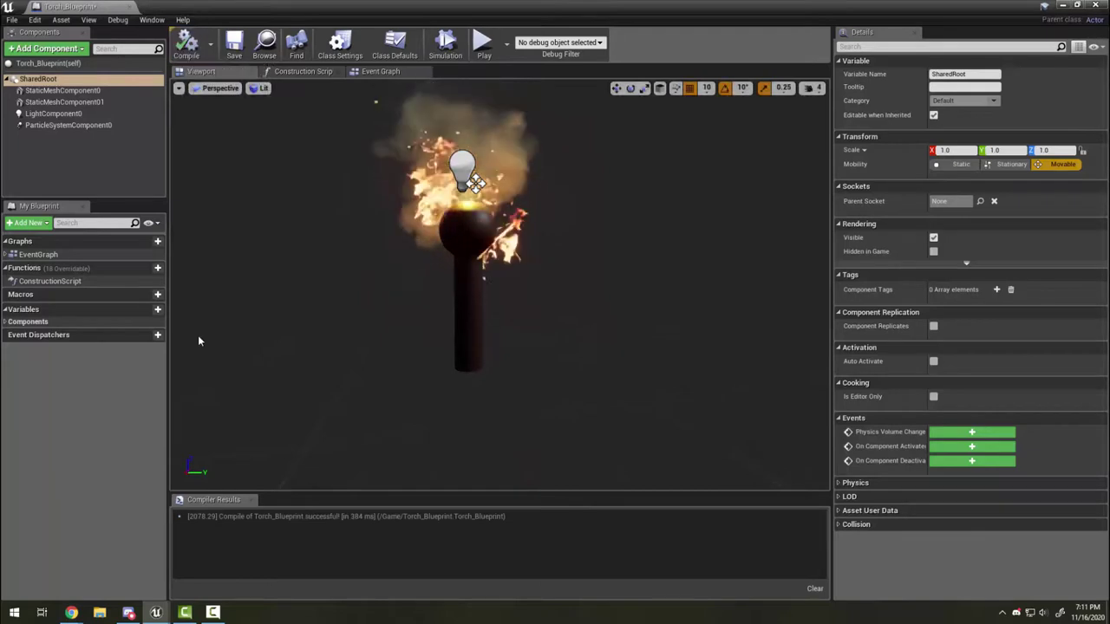
{"action": "left_click", "coordinate": [379, 72]}
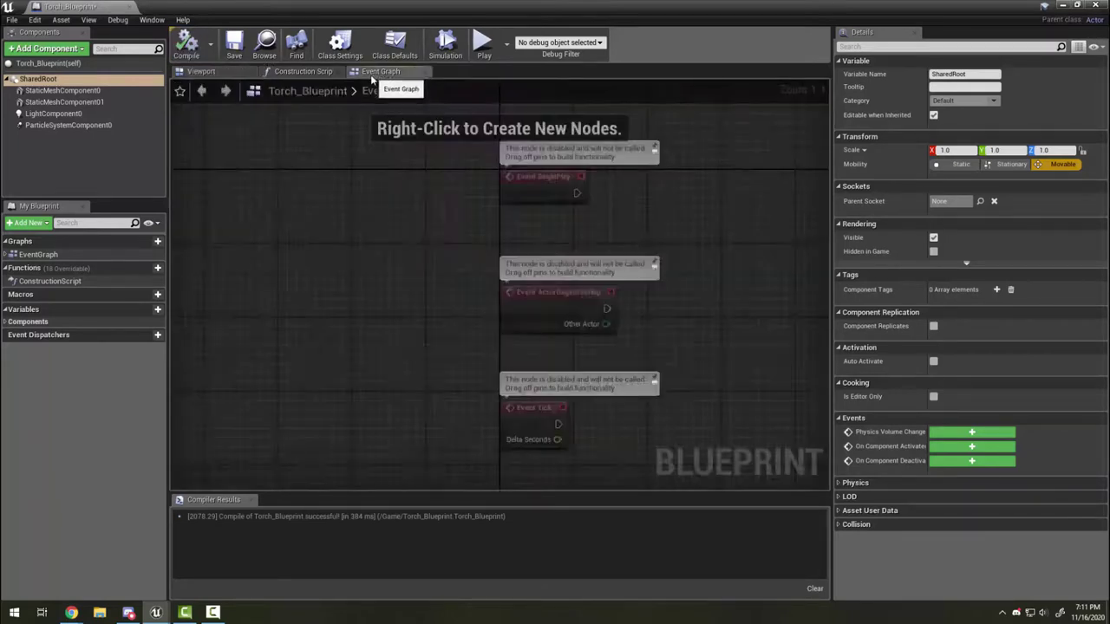
{"action": "left_click", "coordinate": [192, 71]}
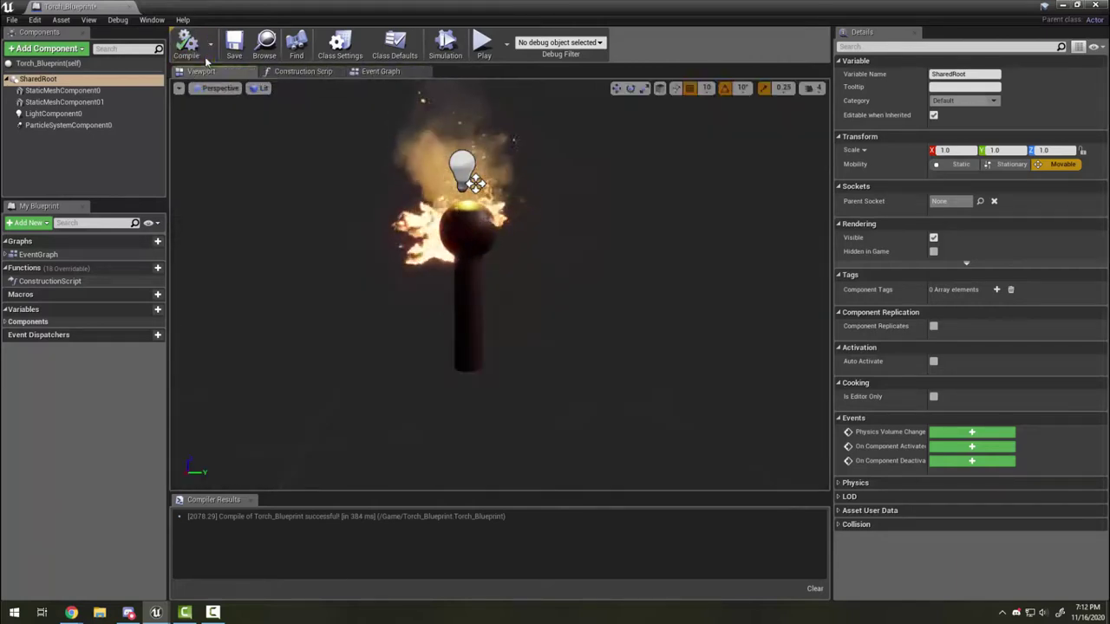
{"action": "left_click", "coordinate": [236, 56]}
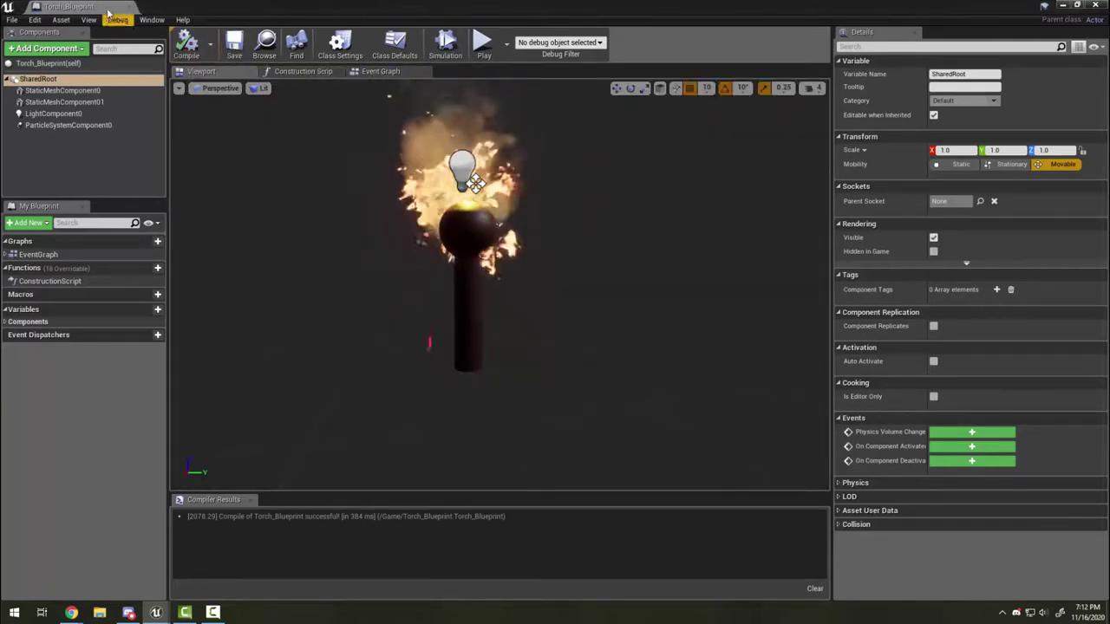
Close the Blueprint editor and lower the torch actor along Z onto the level floor, at about 17.44.
{"action": "left_click", "coordinate": [128, 9]}
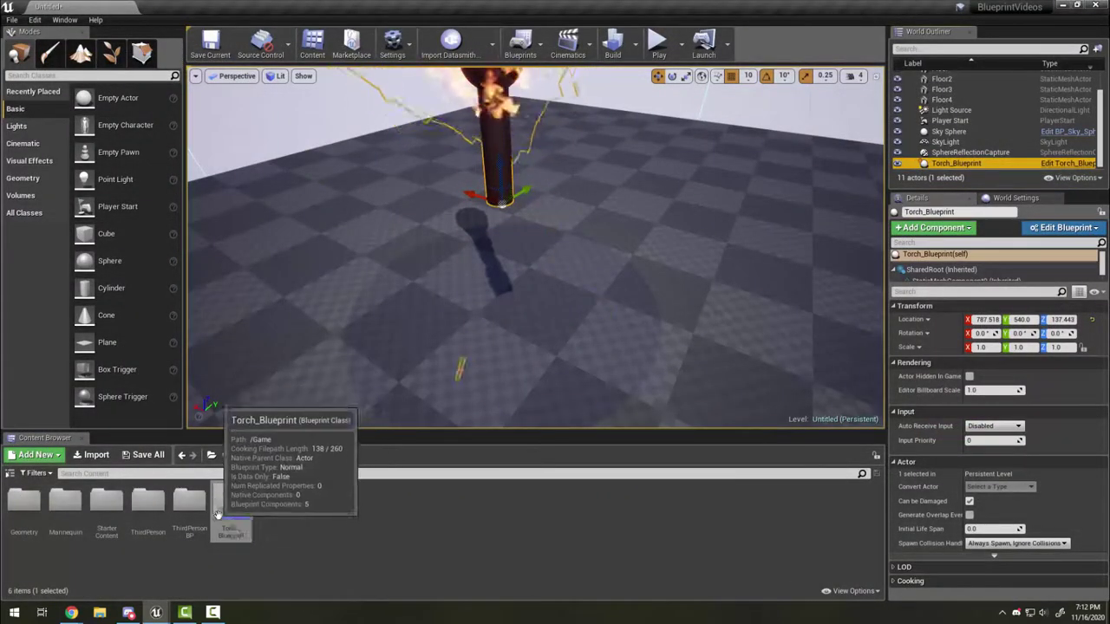
{"action": "right_click_drag", "start_coordinate": [394, 349], "coordinate": [419, 118]}
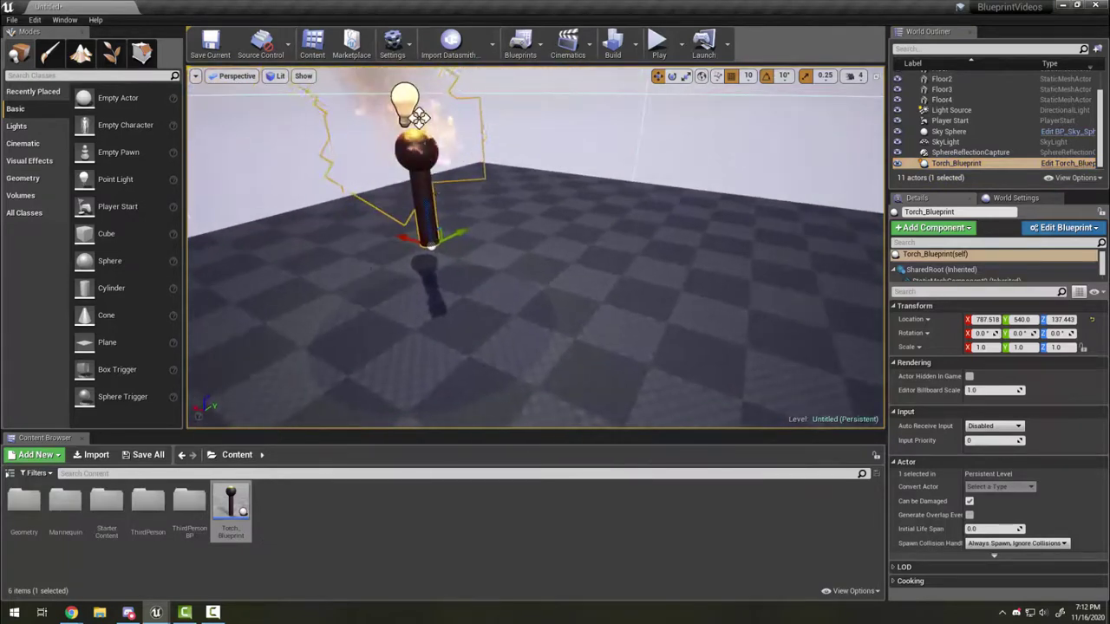
{"action": "left_click_drag", "start_coordinate": [425, 209], "coordinate": [426, 295]}
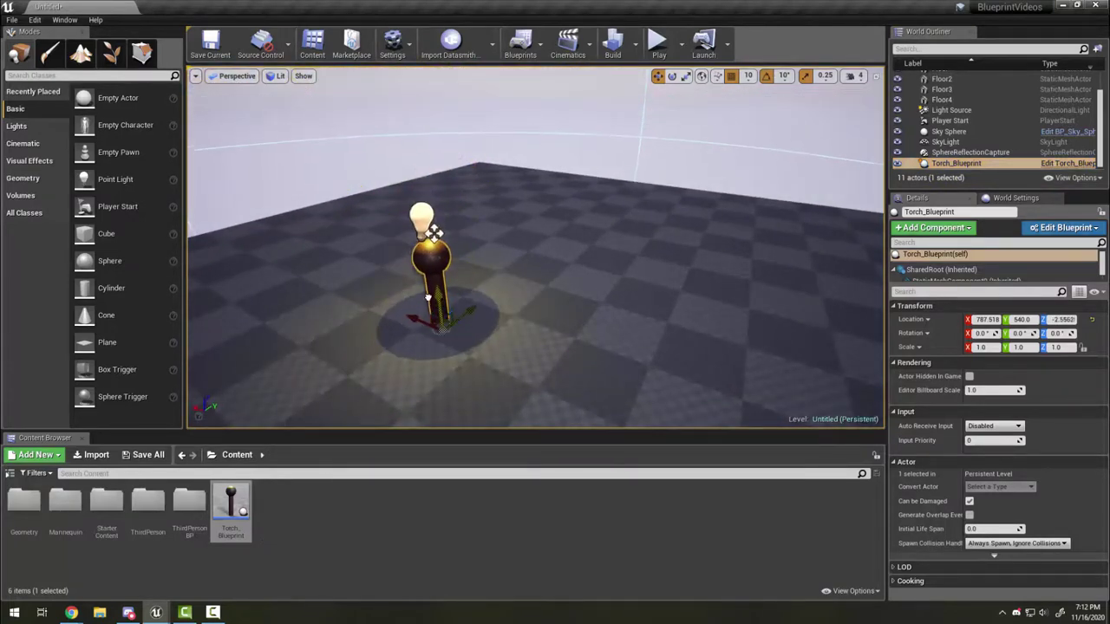
{"action": "mouse_move", "coordinate": [574, 293]}
{"action": "right_mouse_down"}
{"action": "mouse_move", "coordinate": [557, 304]}
{"action": "mouse_move", "coordinate": [576, 284]}
{"action": "right_mouse_up"}
Place two more Torch_Blueprint instances on the floor, the last at about X 30, Y 660.
{"action": "left_click_drag", "start_coordinate": [231, 511], "coordinate": [559, 309]}
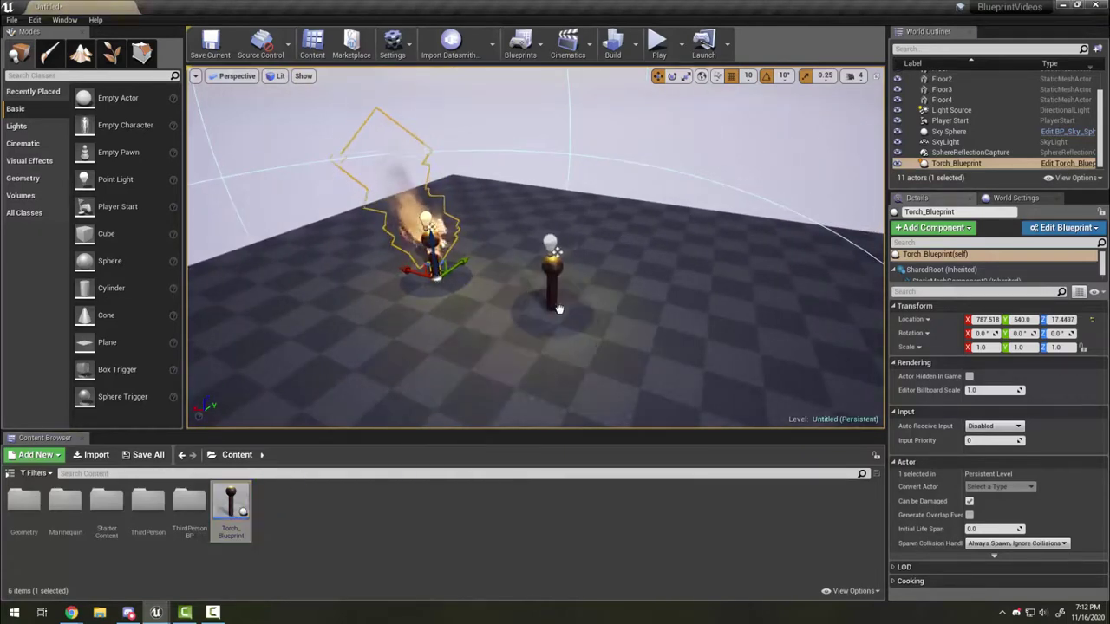
{"action": "left_click_drag", "start_coordinate": [660, 379], "coordinate": [743, 331]}
{"action": "right_click_drag", "start_coordinate": [365, 372], "coordinate": [416, 382]}
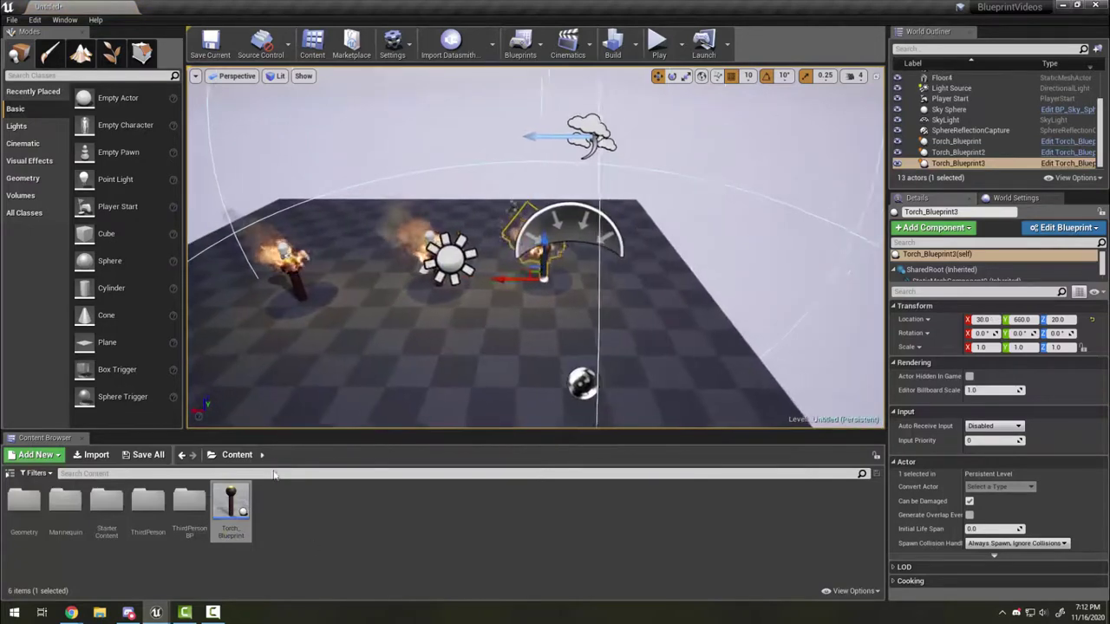
Add a fourth Torch_Blueprint instance to the floor and move it along X to 950.
{"action": "left_click_drag", "start_coordinate": [232, 509], "coordinate": [225, 389]}
{"action": "mouse_move", "coordinate": [371, 381]}
{"action": "right_mouse_down"}
{"action": "mouse_move", "coordinate": [334, 384]}
{"action": "mouse_move", "coordinate": [370, 381]}
{"action": "mouse_move", "coordinate": [371, 370]}
{"action": "right_mouse_up"}
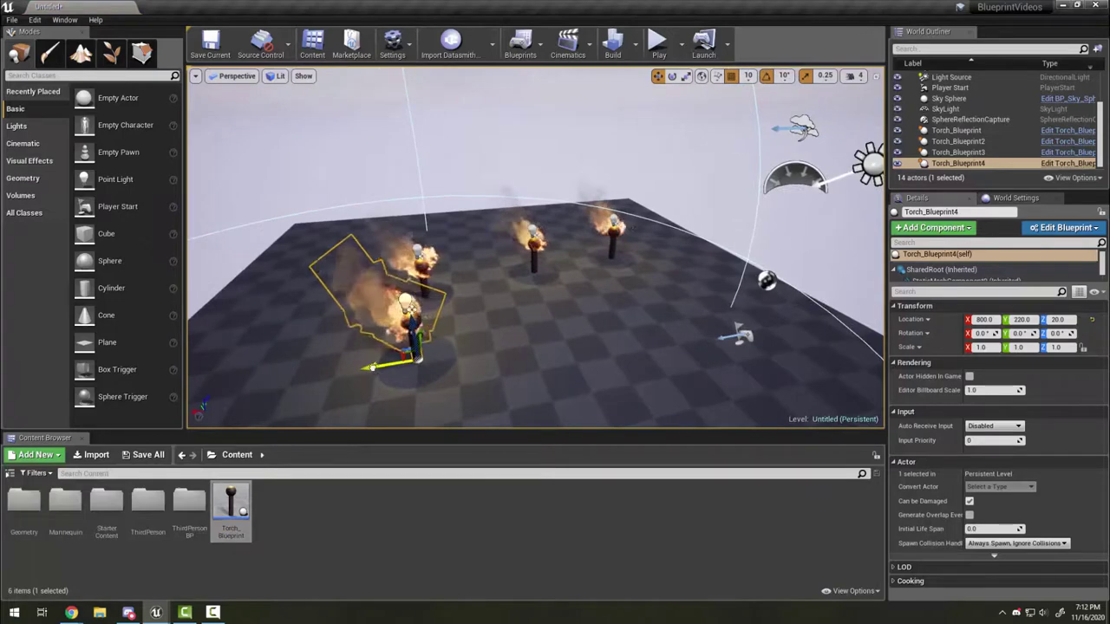
{"action": "left_click_drag", "start_coordinate": [373, 368], "coordinate": [307, 377]}
{"action": "mouse_move", "coordinate": [307, 378]}
{"action": "right_mouse_down"}
{"action": "mouse_move", "coordinate": [286, 390]}
{"action": "mouse_move", "coordinate": [307, 373]}
{"action": "right_mouse_up"}
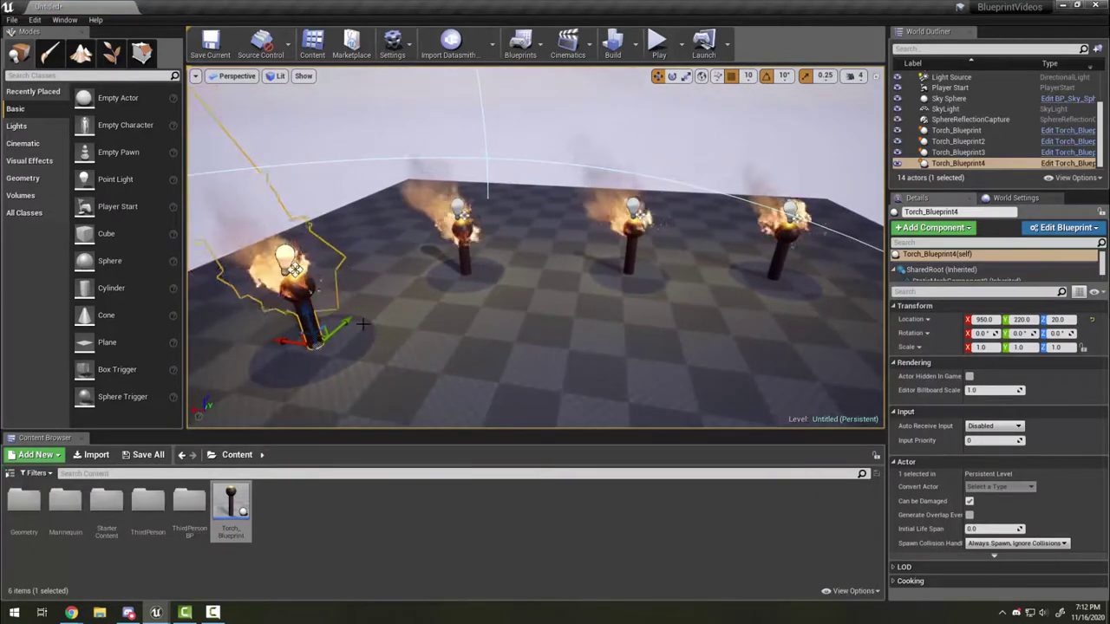
Open Torch_Blueprint for editing and change the cylinder mesh's material to M_Wood_Pine.
{"action": "double_click", "coordinate": [231, 507]}
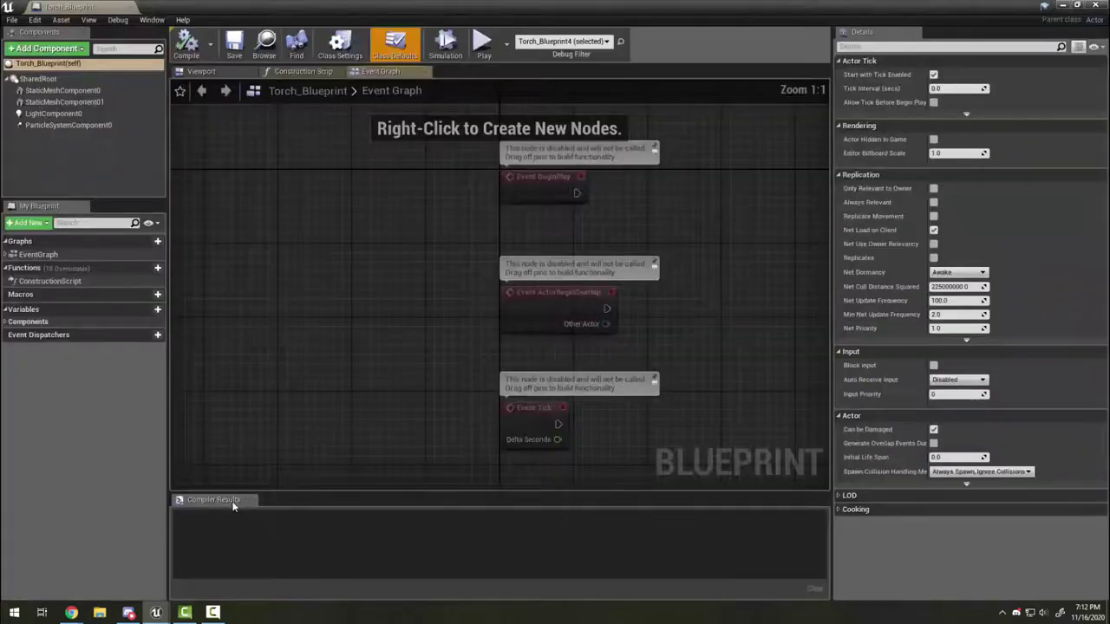
{"action": "left_click", "coordinate": [201, 71]}
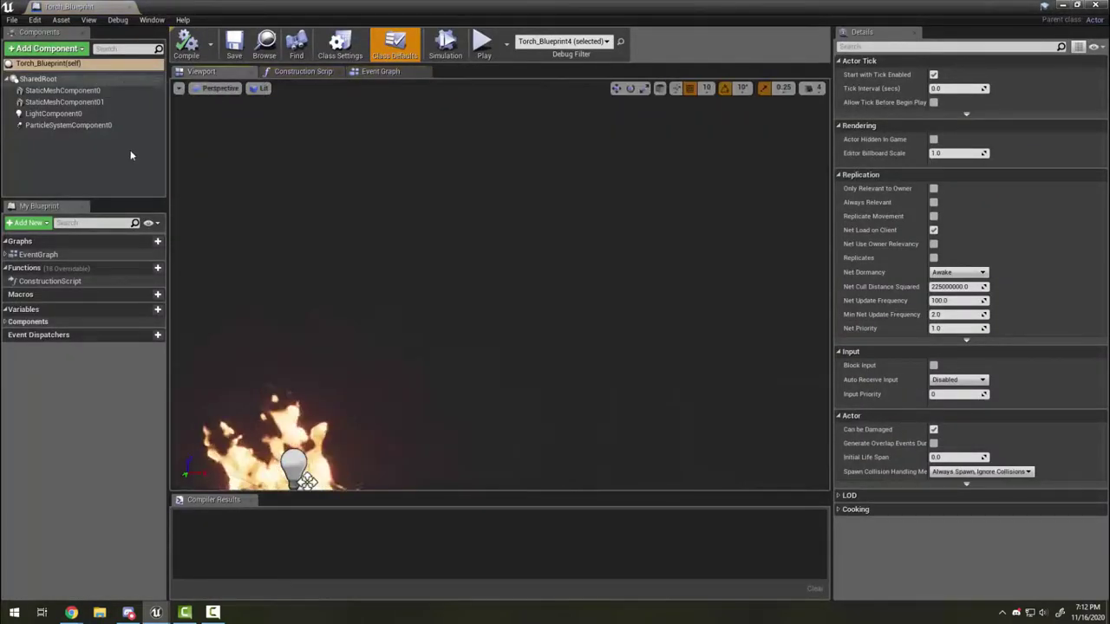
{"action": "right_click_drag", "start_coordinate": [391, 286], "coordinate": [378, 336]}
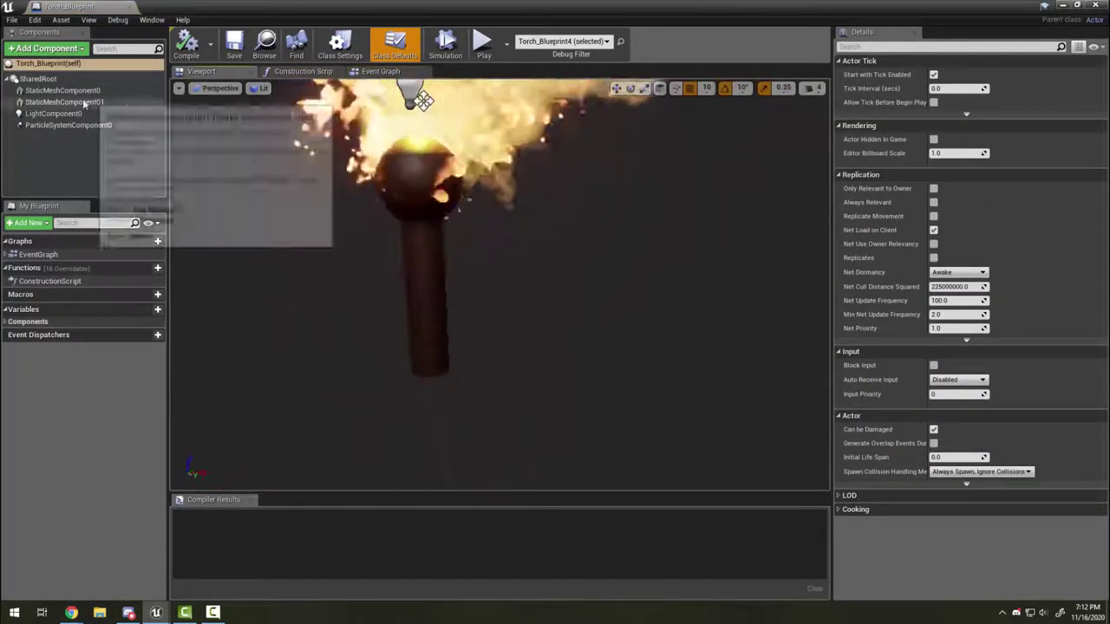
{"action": "left_click", "coordinate": [425, 301]}
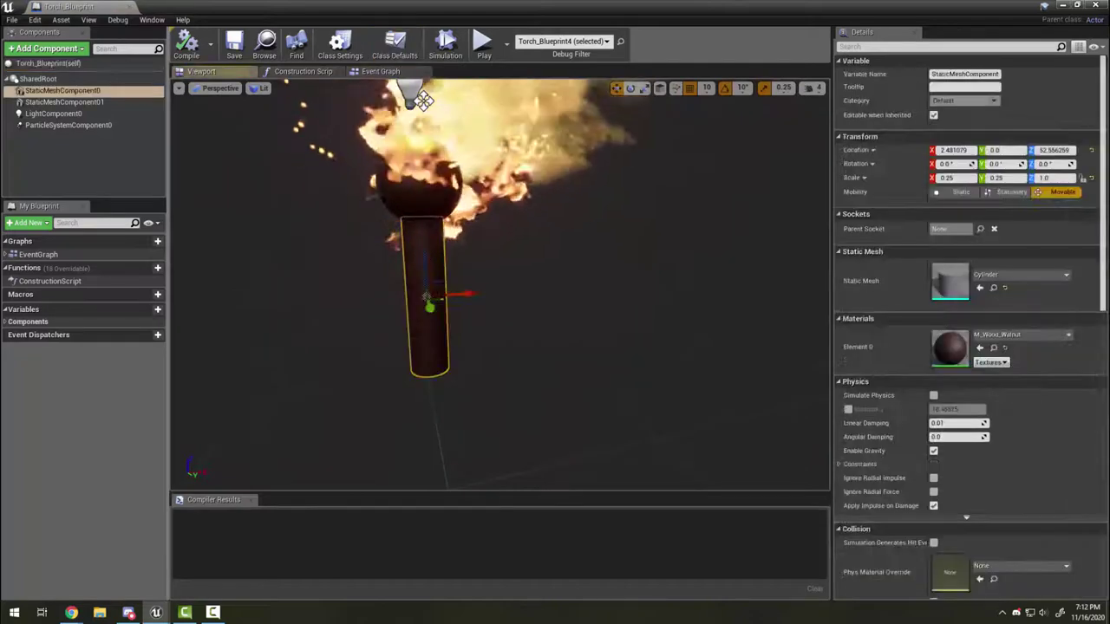
{"action": "left_click", "coordinate": [1013, 338]}
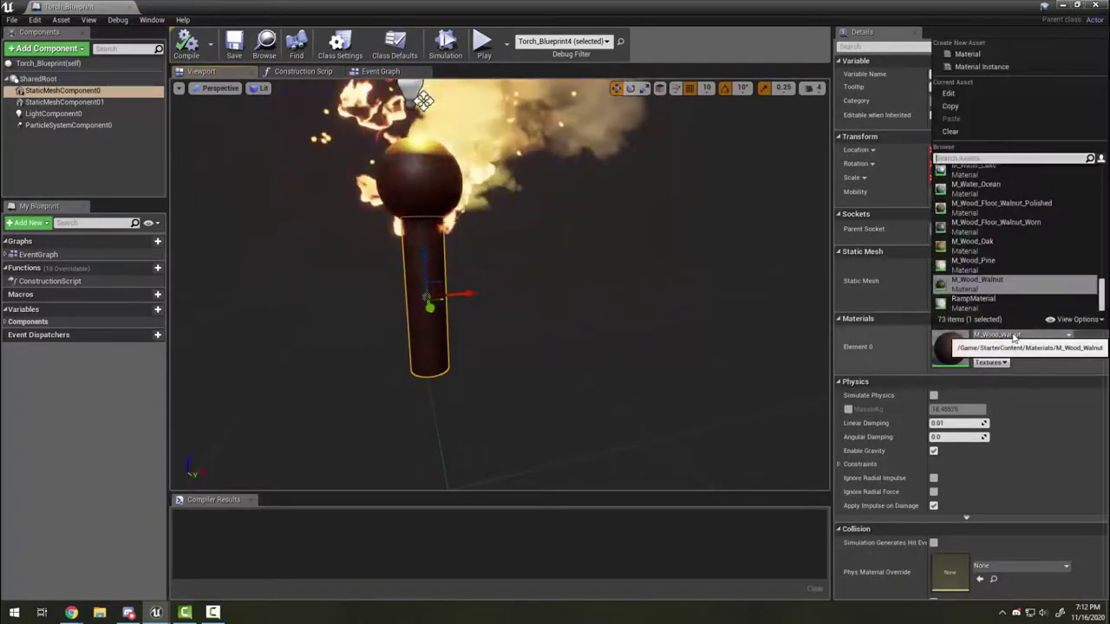
{"action": "left_click", "coordinate": [989, 265]}
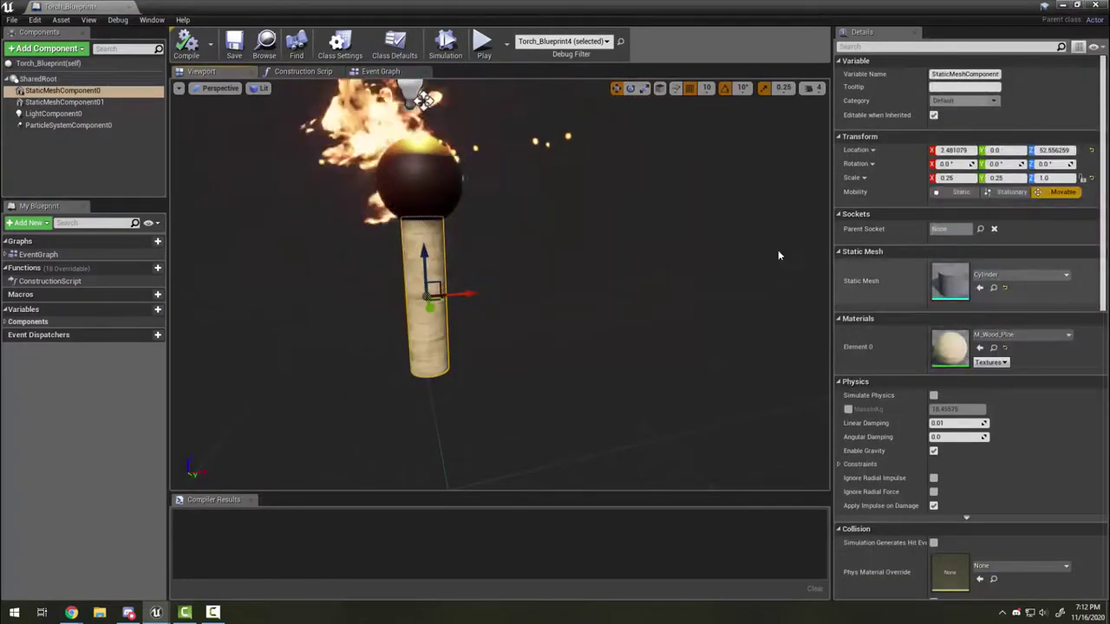
Save the torch Blueprint, place its editor tab after the level's tab, and return to the level to check the torches.
{"action": "left_click", "coordinate": [235, 45]}
{"action": "left_click_drag", "start_coordinate": [96, 6], "coordinate": [266, 6]}
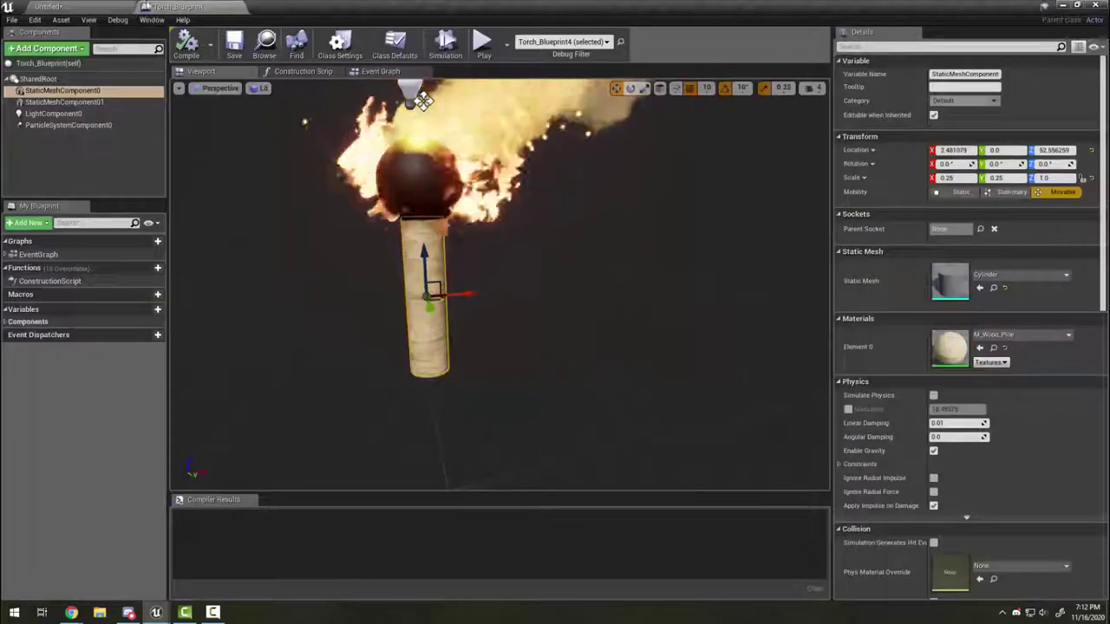
{"action": "left_click", "coordinate": [94, 6]}
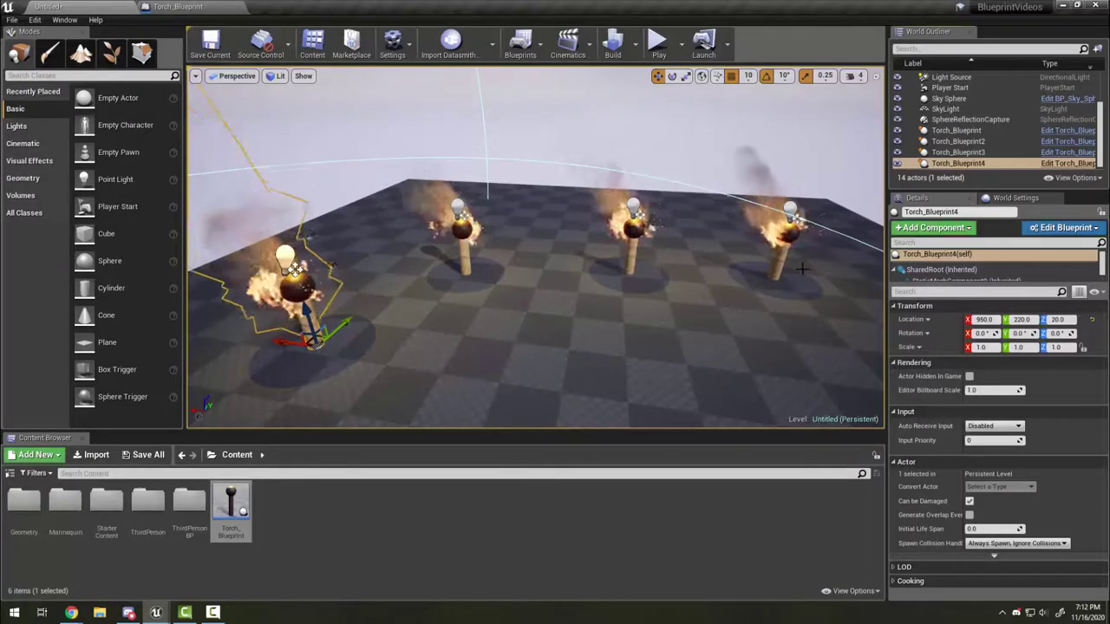
Set the cylinder's material in the torch Blueprint back to M_Wood_Walnut and return to the level.
{"action": "left_click", "coordinate": [229, 7]}
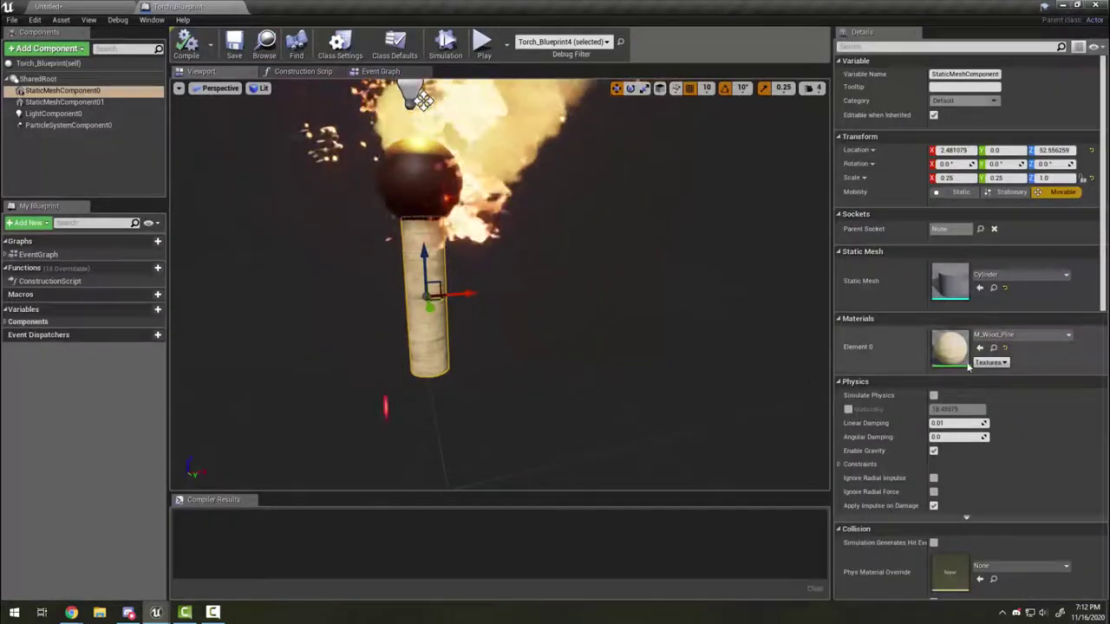
{"action": "left_click", "coordinate": [1007, 335]}
{"action": "left_click", "coordinate": [993, 271]}
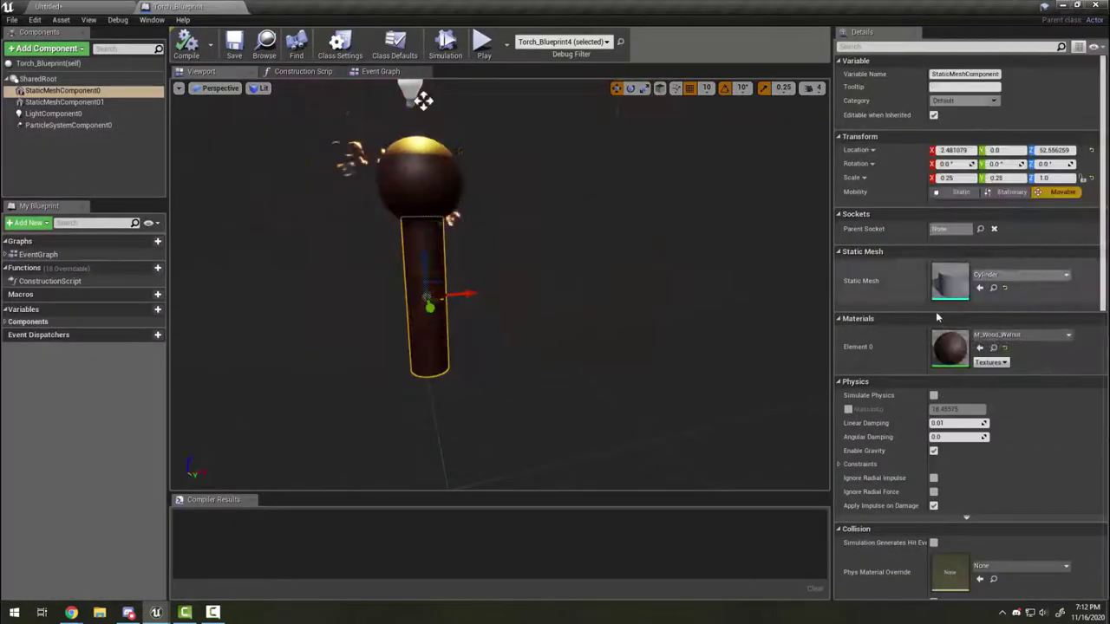
{"action": "left_click", "coordinate": [119, 6]}
Select the original Torch_Blueprint instance in the level and enlarge its component list to show all inherited components.
{"action": "right_click_drag", "start_coordinate": [494, 262], "coordinate": [444, 293]}
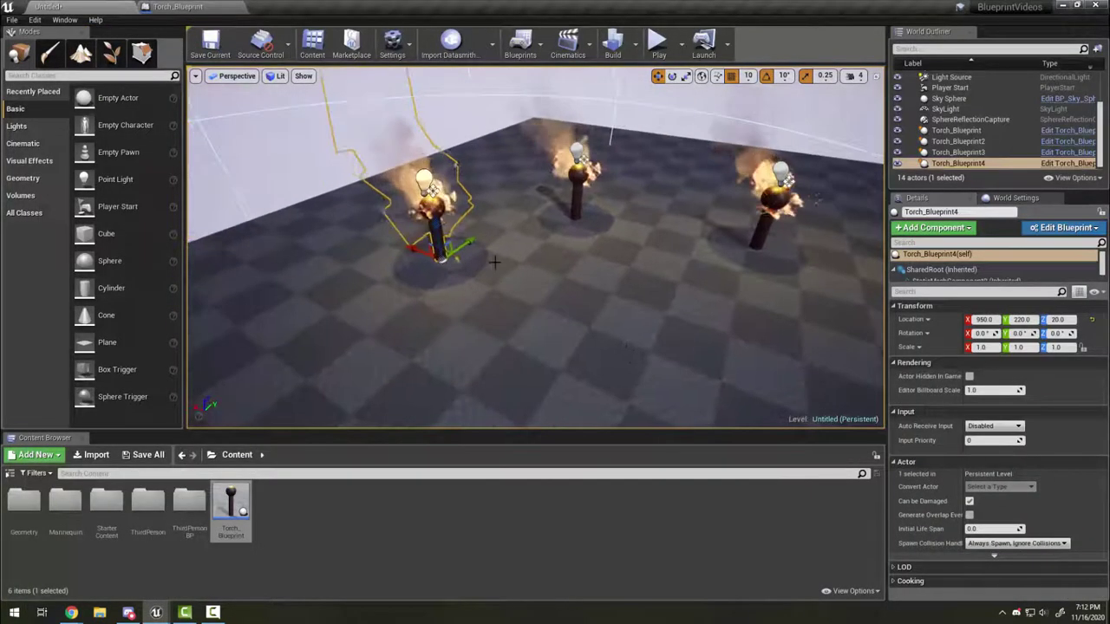
{"action": "left_click", "coordinate": [581, 167]}
{"action": "right_click_drag", "start_coordinate": [581, 168], "coordinate": [617, 149]}
{"action": "key", "text": "w"}
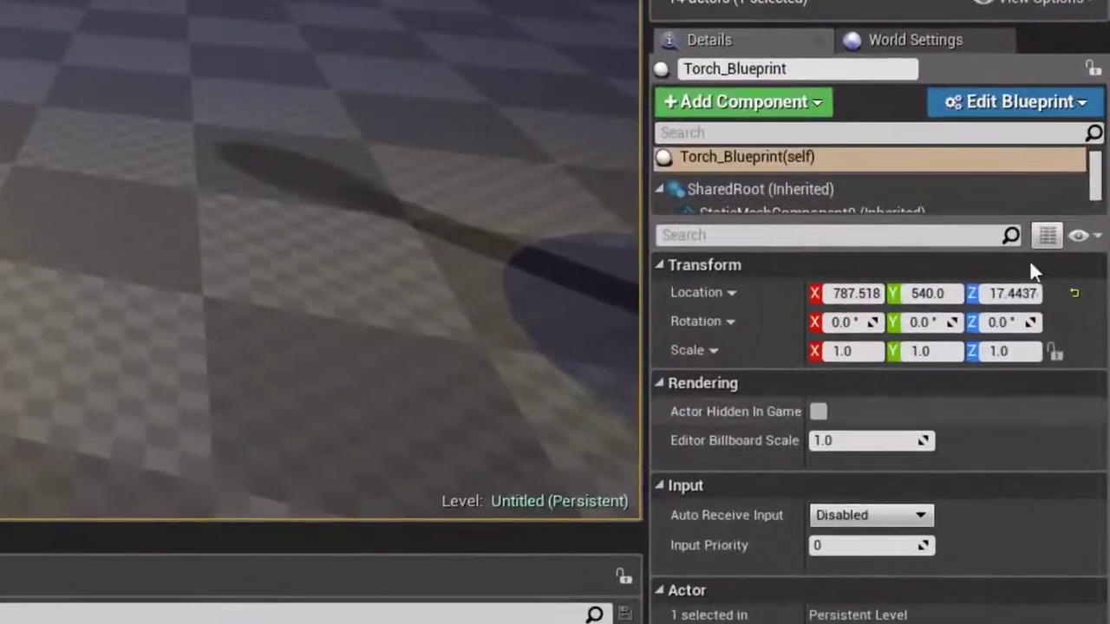
{"action": "left_click_drag", "start_coordinate": [765, 232], "coordinate": [764, 308]}
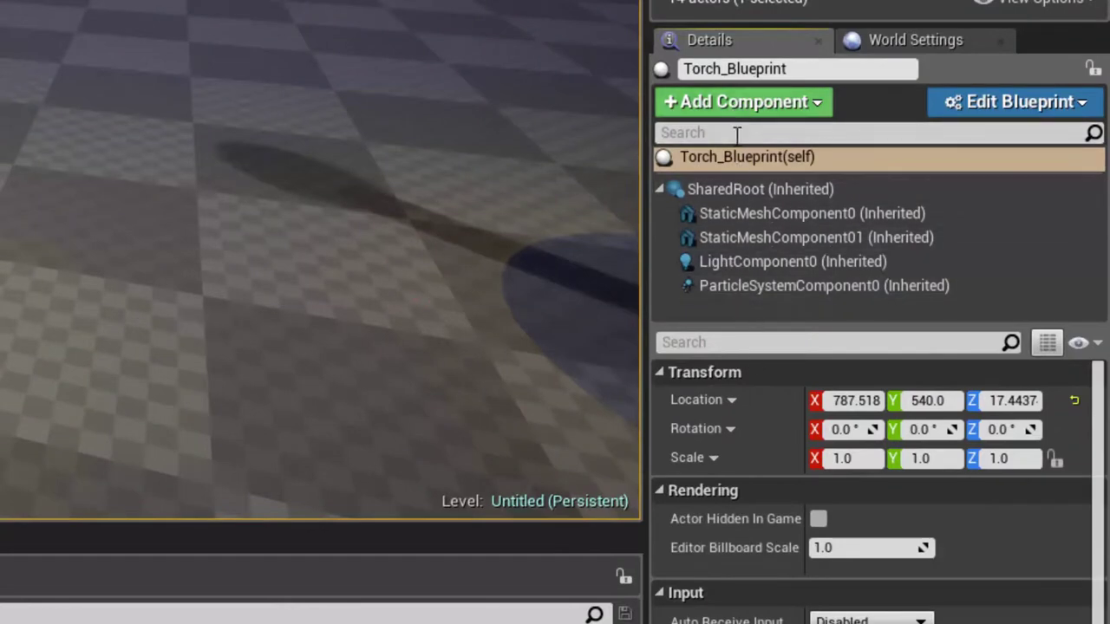
Set the cylinder component's material to M_Wood_Pine on this torch instance only.
{"action": "left_click", "coordinate": [739, 237]}
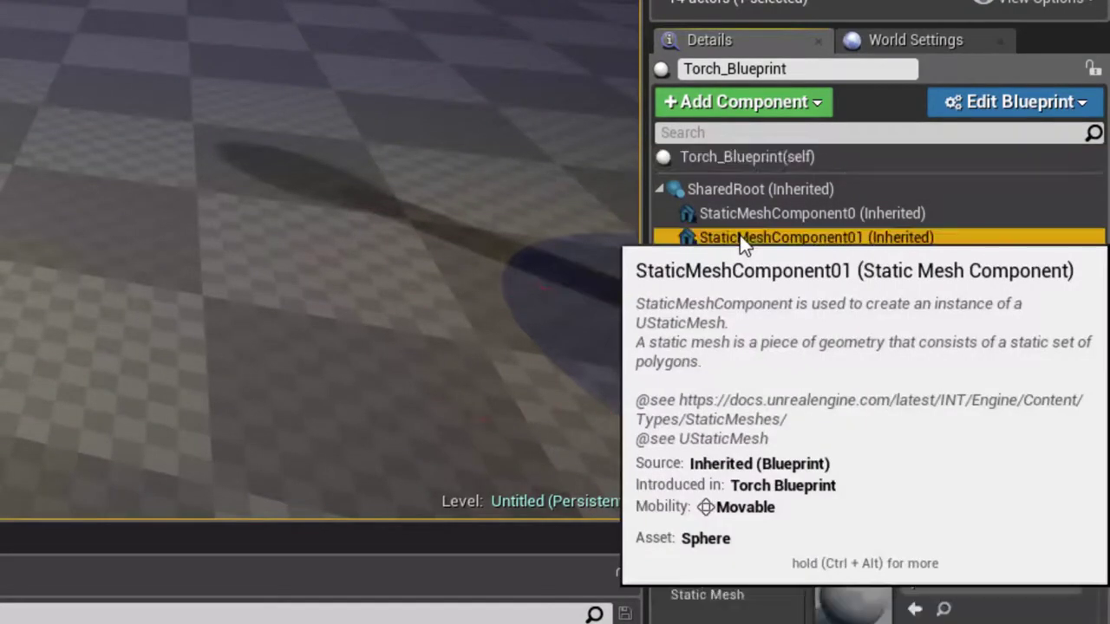
{"action": "left_click", "coordinate": [746, 214]}
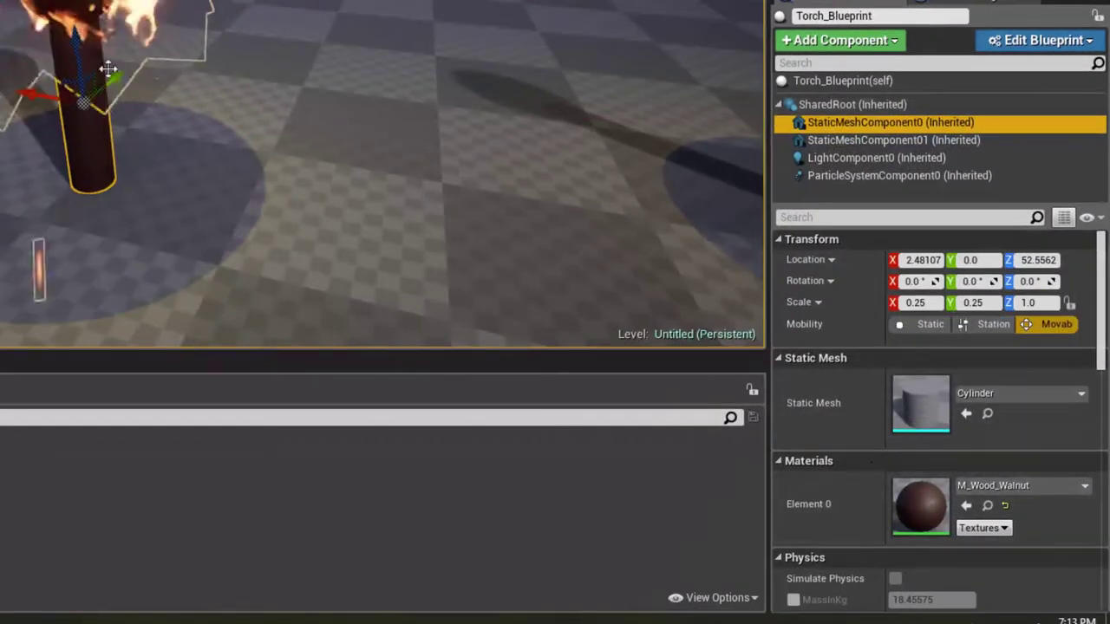
{"action": "left_click", "coordinate": [1021, 486]}
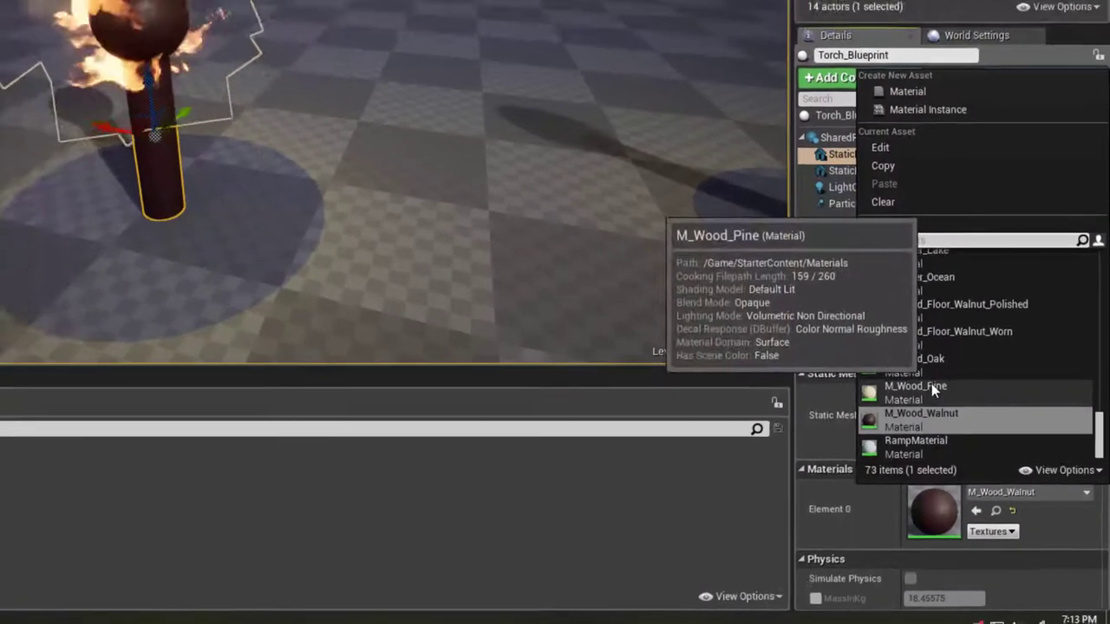
{"action": "left_click", "coordinate": [932, 387]}
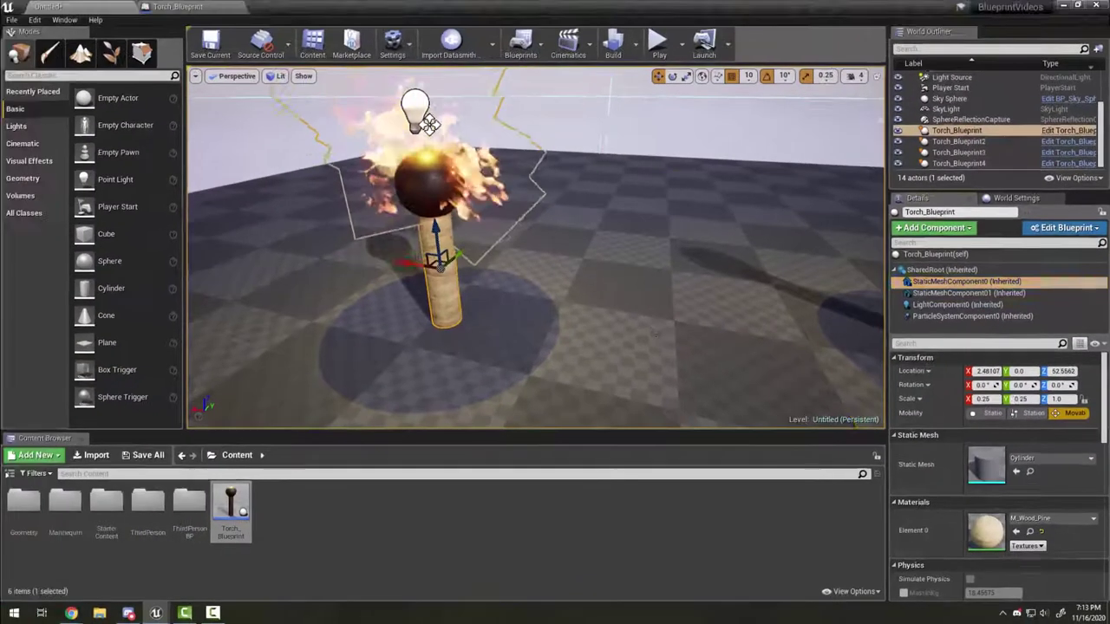
{"action": "right_click_drag", "start_coordinate": [536, 286], "coordinate": [583, 286]}
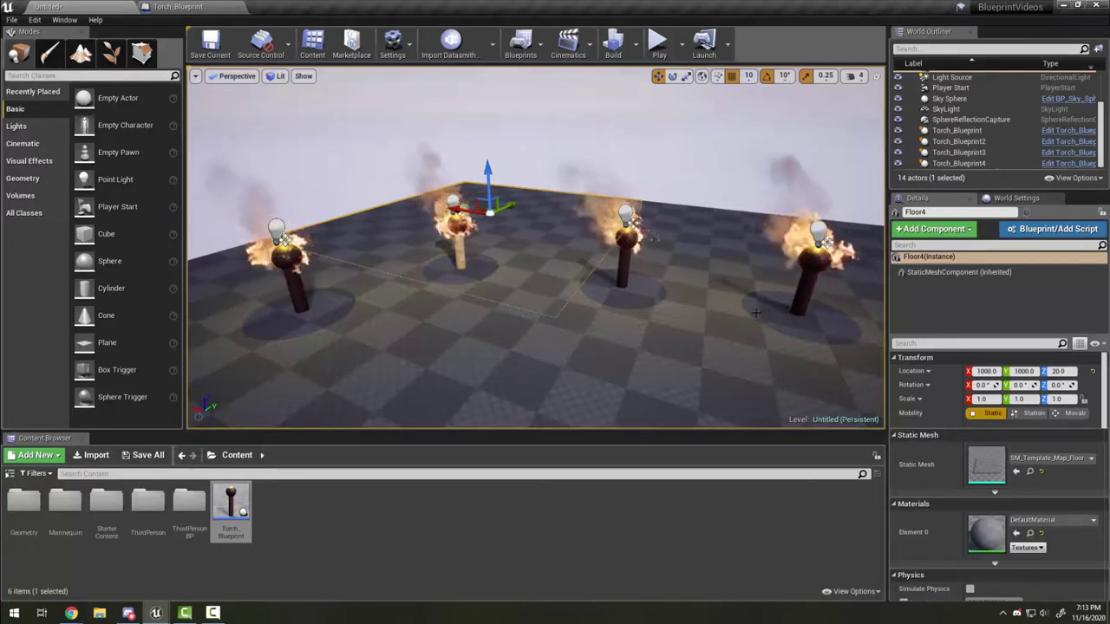
Select the pine torch instance and change its light component's Light Color to violet.
{"action": "right_click_drag", "start_coordinate": [737, 291], "coordinate": [698, 265]}
{"action": "key", "text": "w"}
{"action": "left_click", "coordinate": [520, 251]}
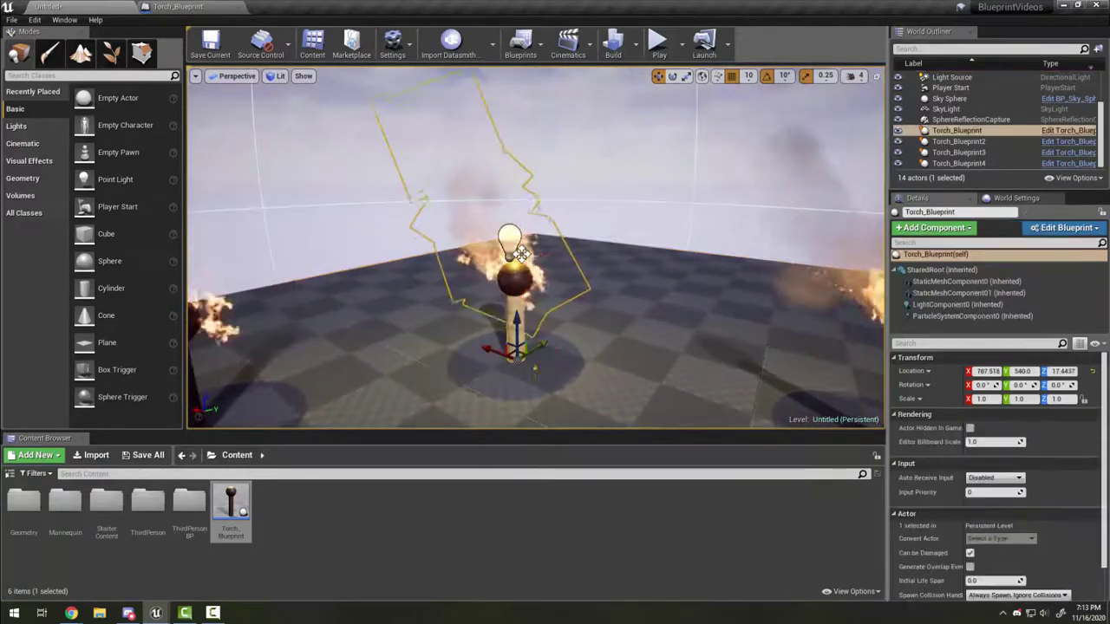
{"action": "left_click", "coordinate": [957, 304]}
{"action": "left_click", "coordinate": [997, 462]}
{"action": "left_click", "coordinate": [853, 346]}
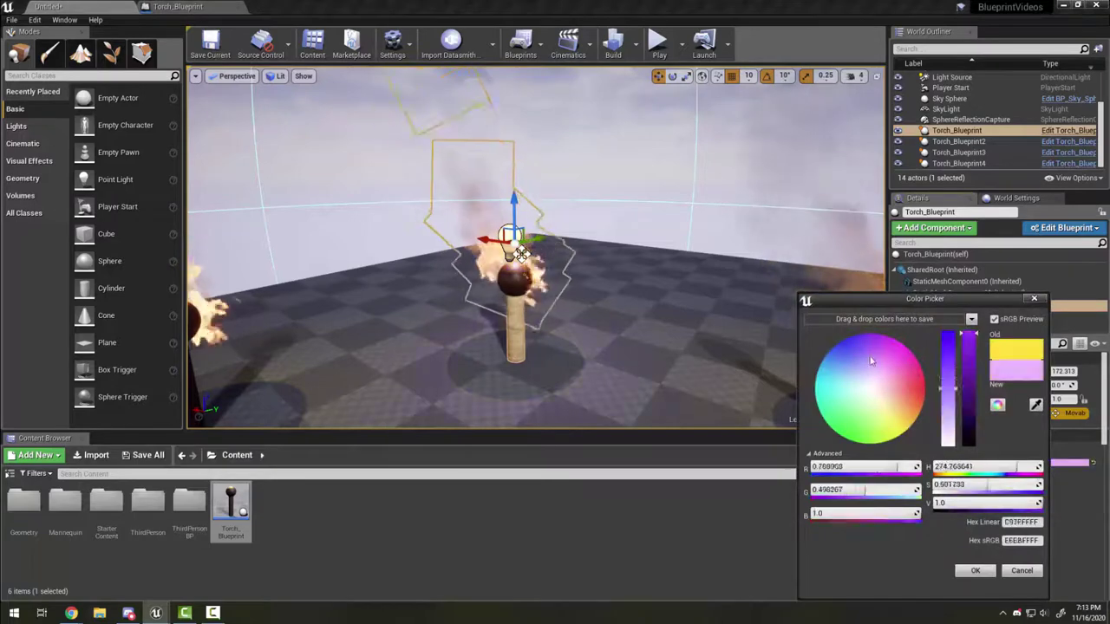
{"action": "left_click", "coordinate": [1035, 299]}
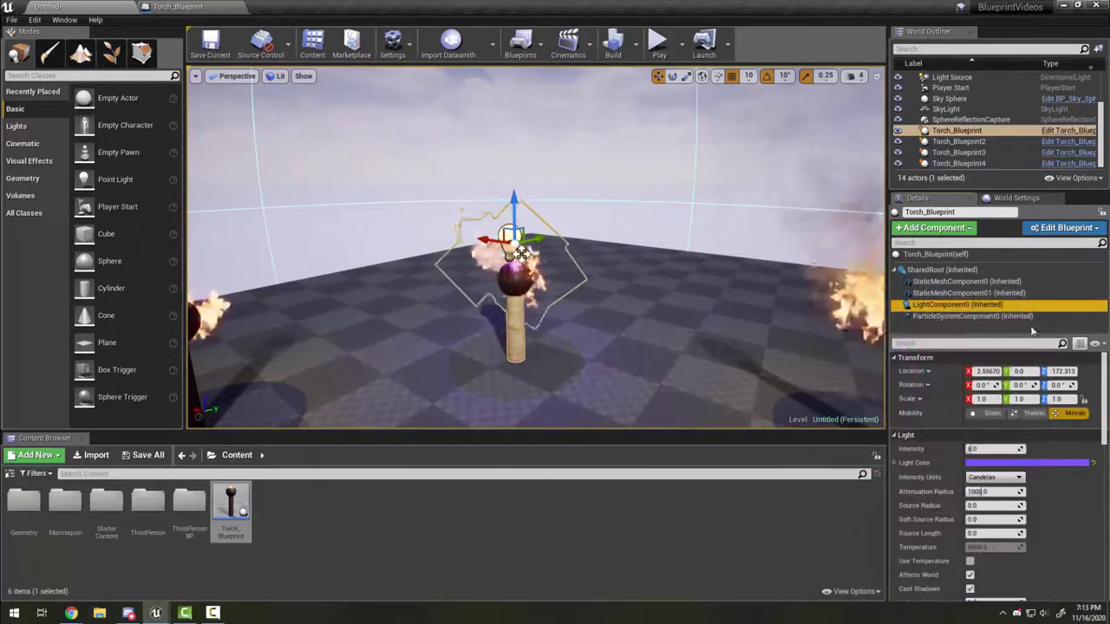
Raise the Custom Time Dilation of this torch's particle system component to about 4.35.
{"action": "left_click", "coordinate": [962, 315]}
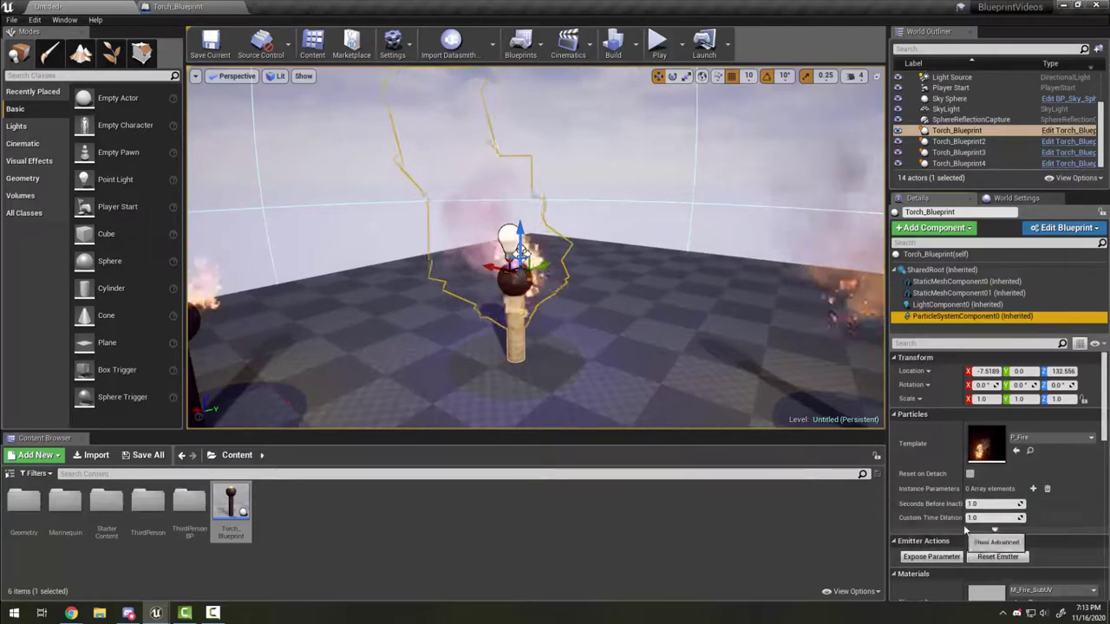
{"action": "left_click_drag", "start_coordinate": [983, 518], "coordinate": [994, 518]}
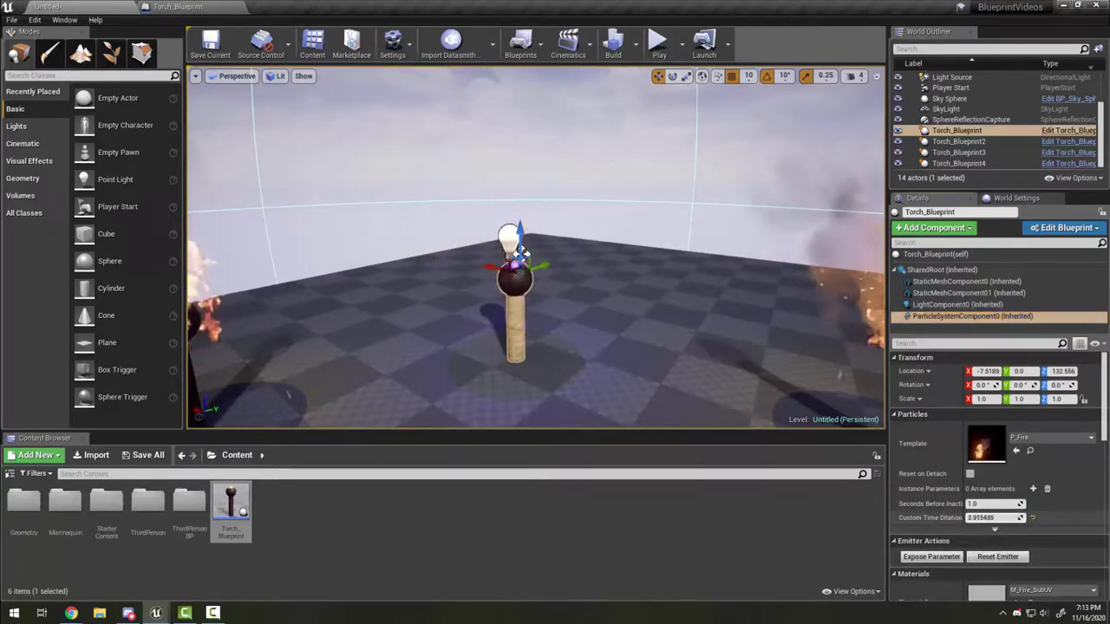
{"action": "scroll", "coordinate": [661, 362], "scroll_direction": "down", "scroll_amount": 8}
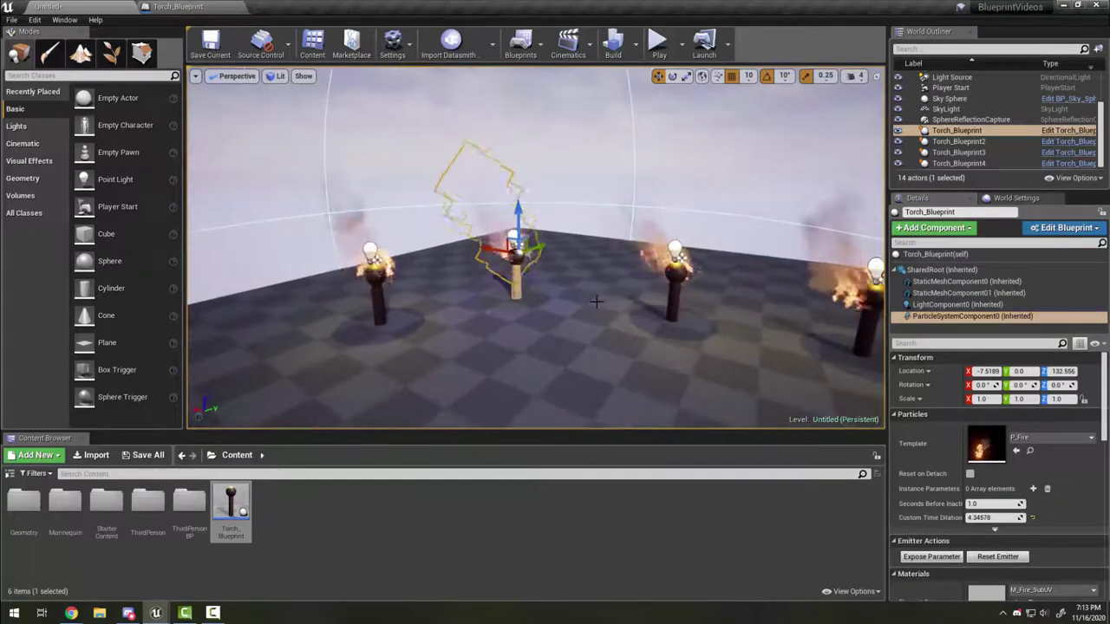
Deselect the customized torch, compare it with the other three, and select it again.
{"action": "left_click", "coordinate": [597, 302]}
{"action": "right_click_drag", "start_coordinate": [587, 367], "coordinate": [580, 363]}
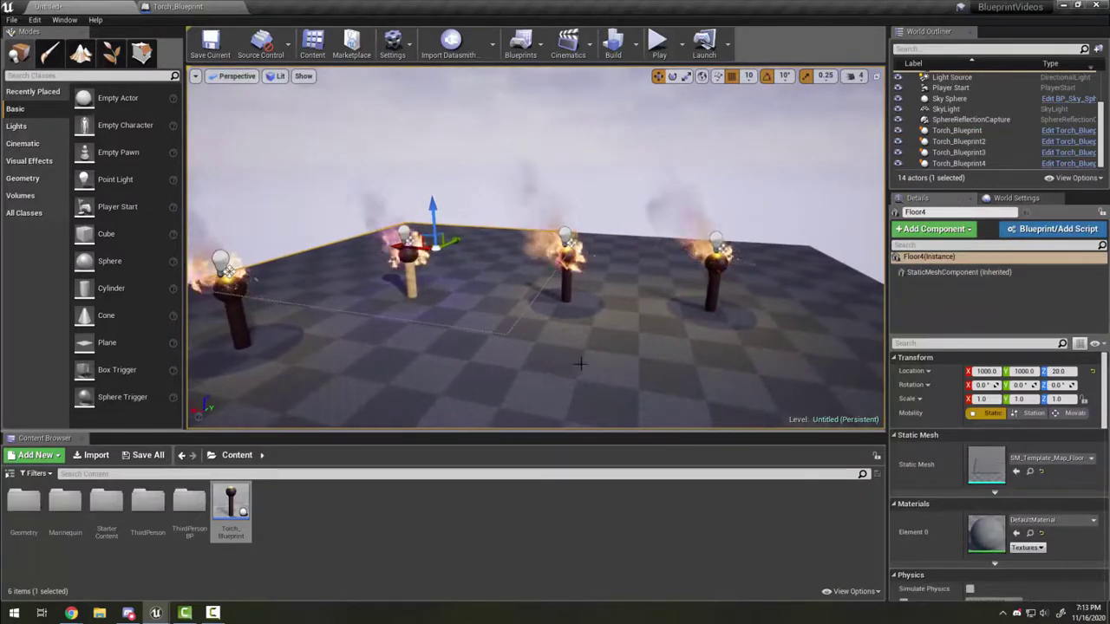
{"action": "left_click", "coordinate": [413, 286]}
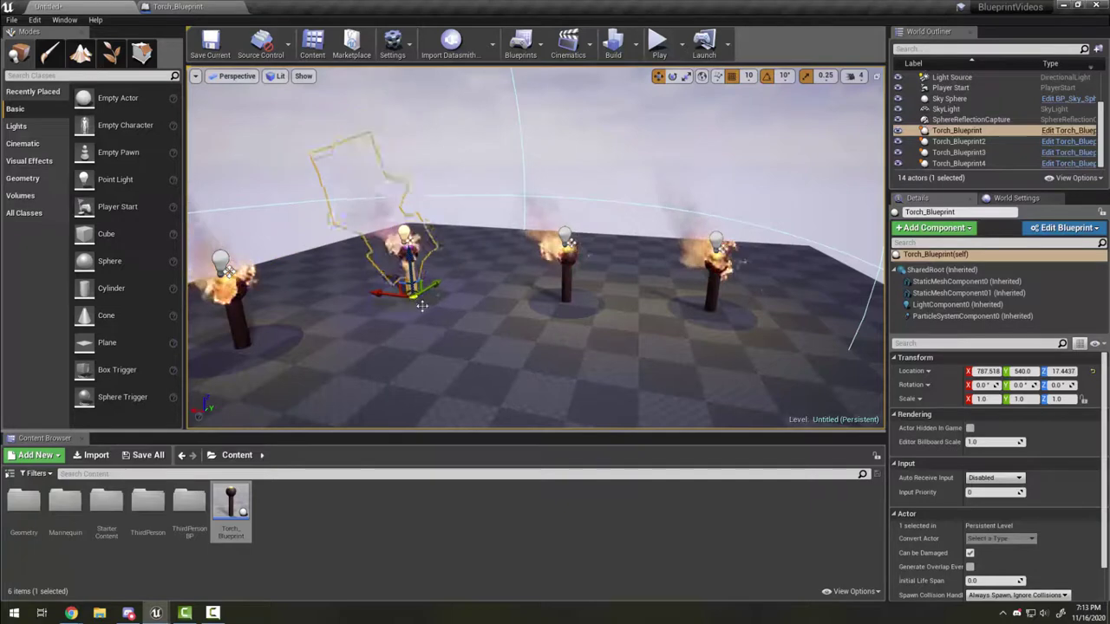
{"action": "right_click_drag", "start_coordinate": [422, 306], "coordinate": [399, 306]}
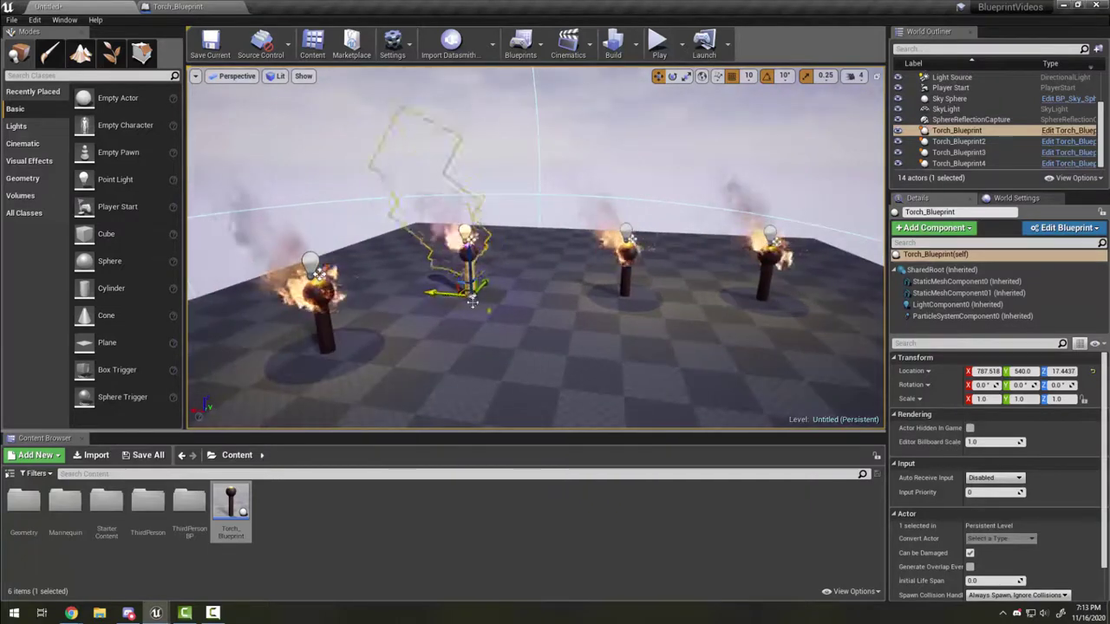